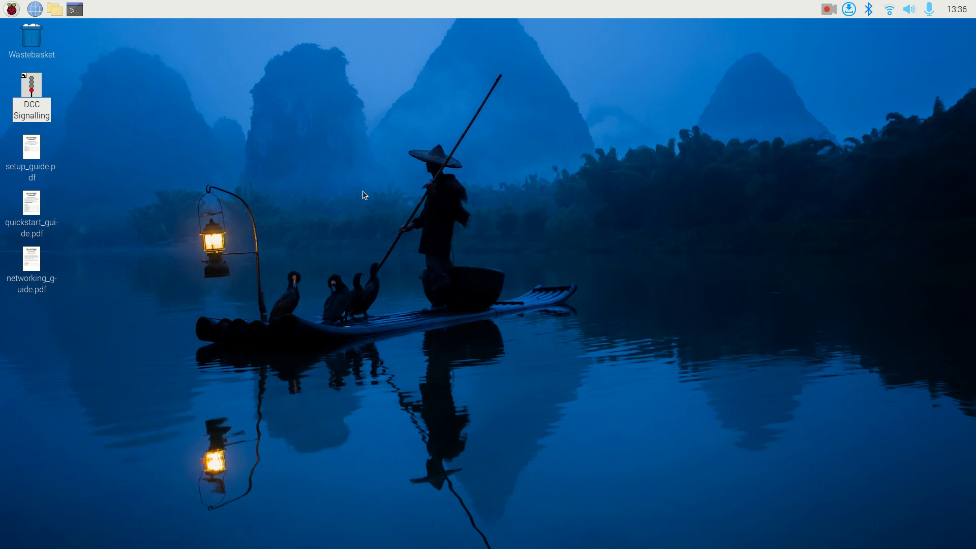
Step: Launch the DCC Signalling application and open the video-example1.sig layout
double_click(33, 87)
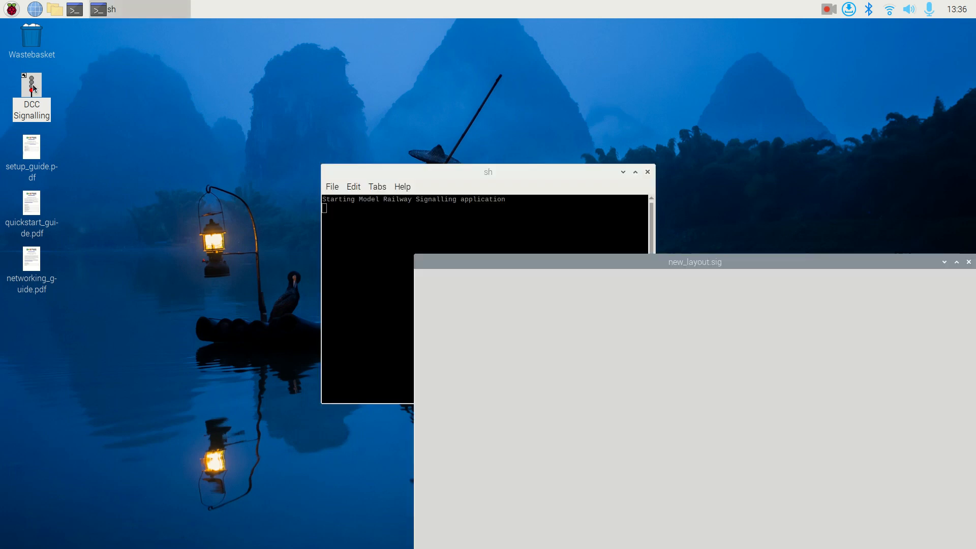
left_click_drag(455, 259, 293, 117)
left_click(262, 137)
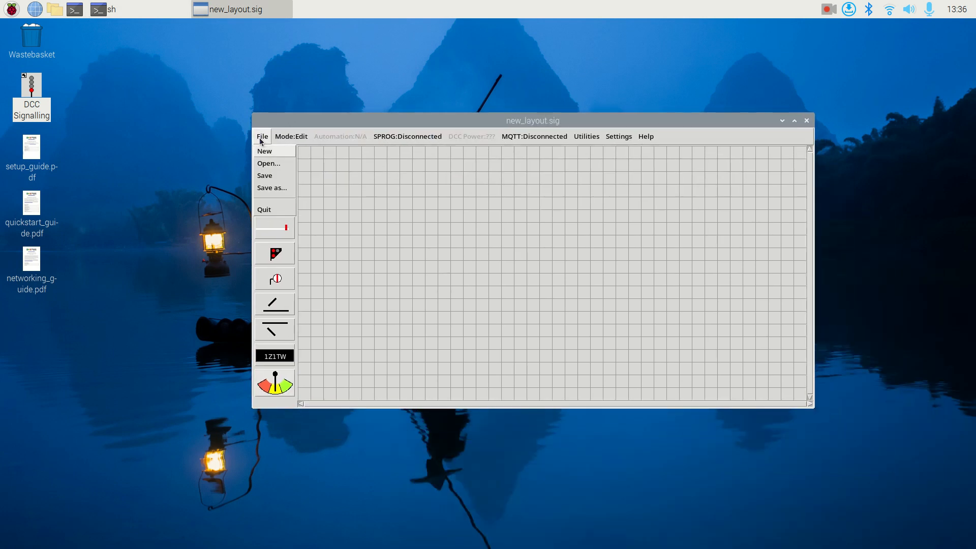
left_click(273, 163)
double_click(534, 276)
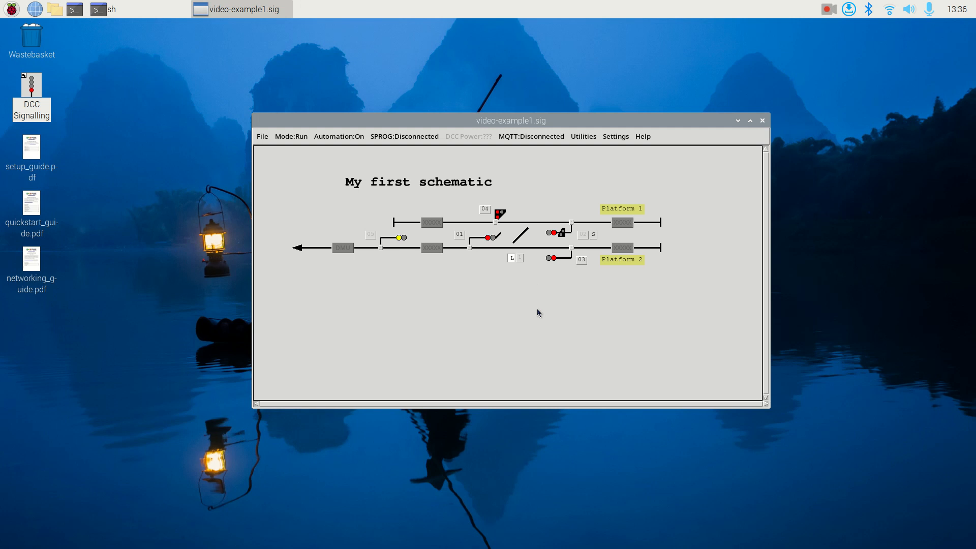
Step: Switch to edit mode and set signal 5's track occupancy changes from section 5 to section 2 on the MAIN route
key("ctrl+e")
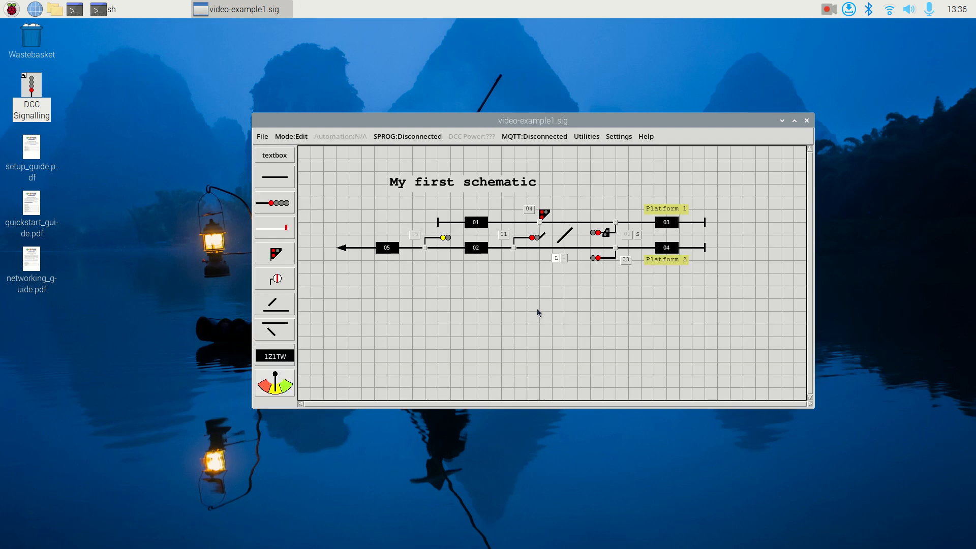
left_click_drag(526, 119, 439, 106)
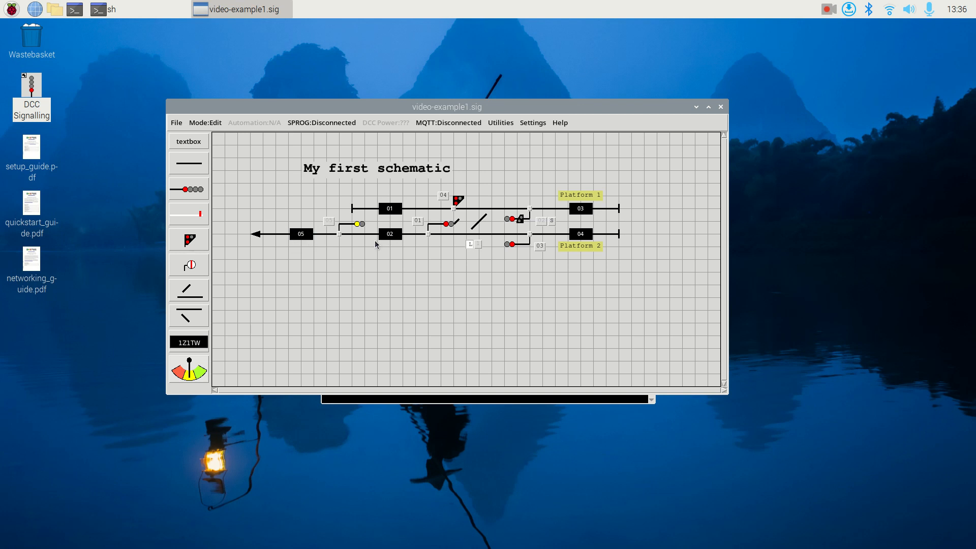
double_click(341, 226)
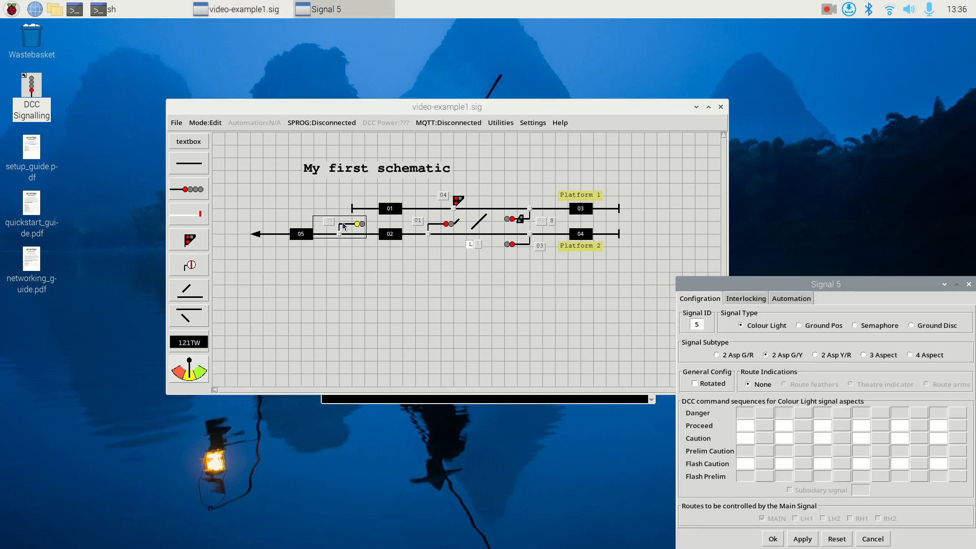
left_click_drag(726, 282, 607, 126)
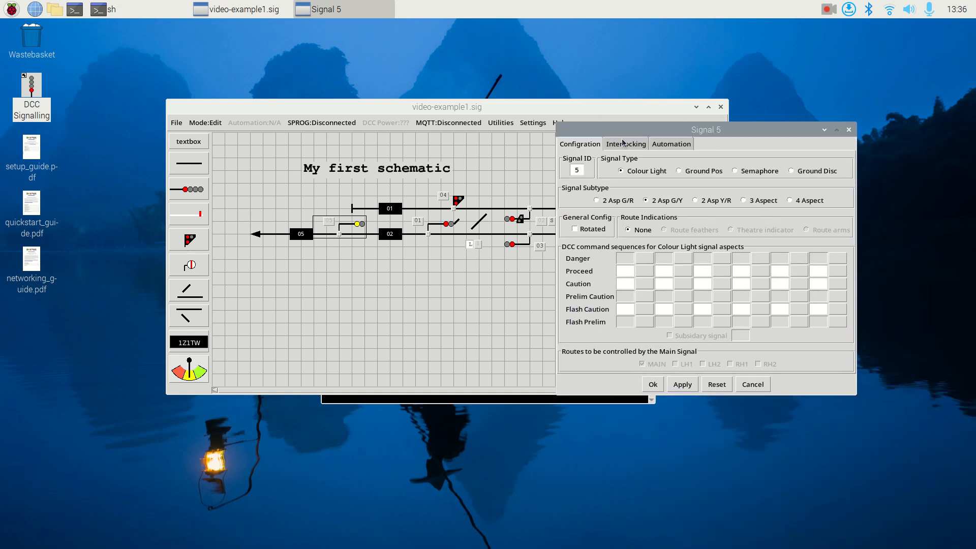
left_click(680, 146)
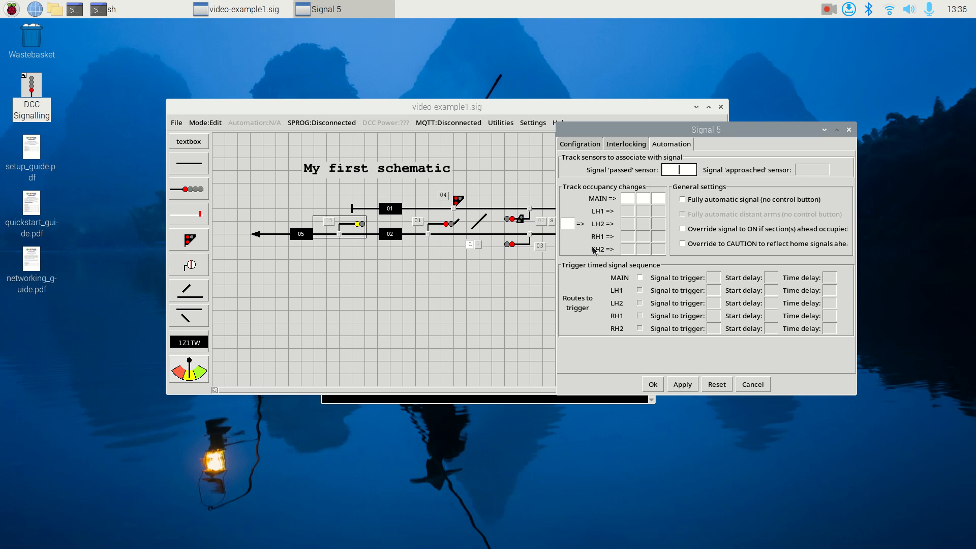
left_click(571, 224)
type("5")
left_click(632, 197)
left_click(653, 384)
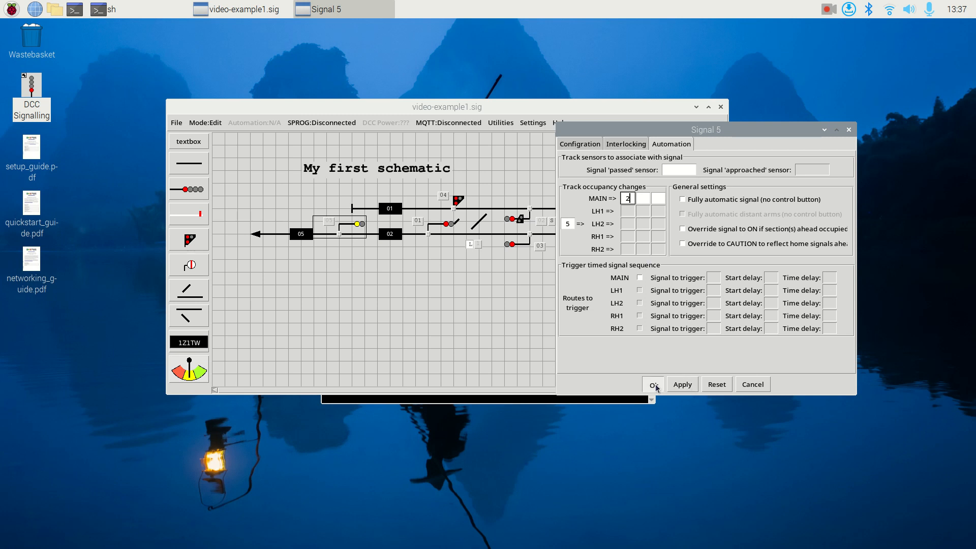
Step: Set signal 1's track occupancy changes from section 2 to section 4 on MAIN and section 3 on LH1
double_click(447, 226)
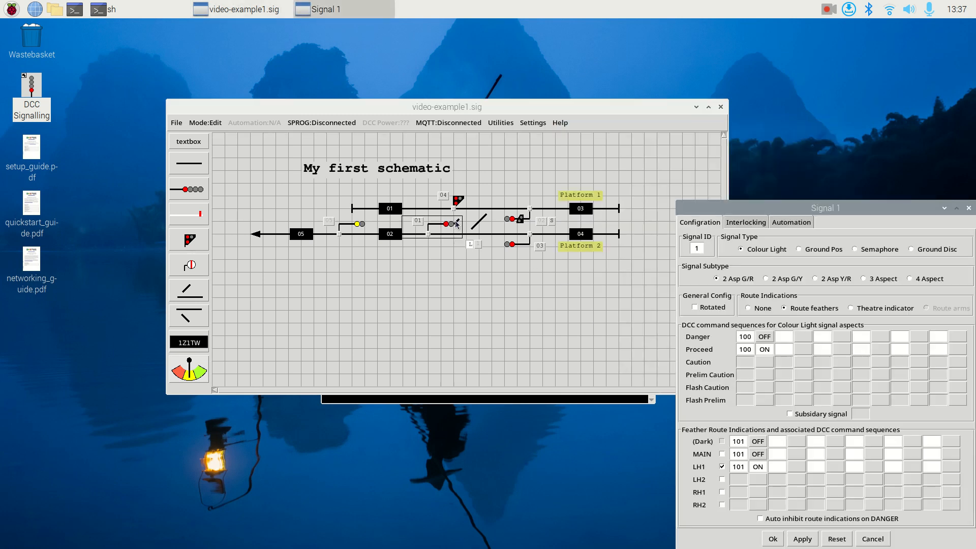
left_click_drag(740, 213, 696, 141)
left_click(741, 152)
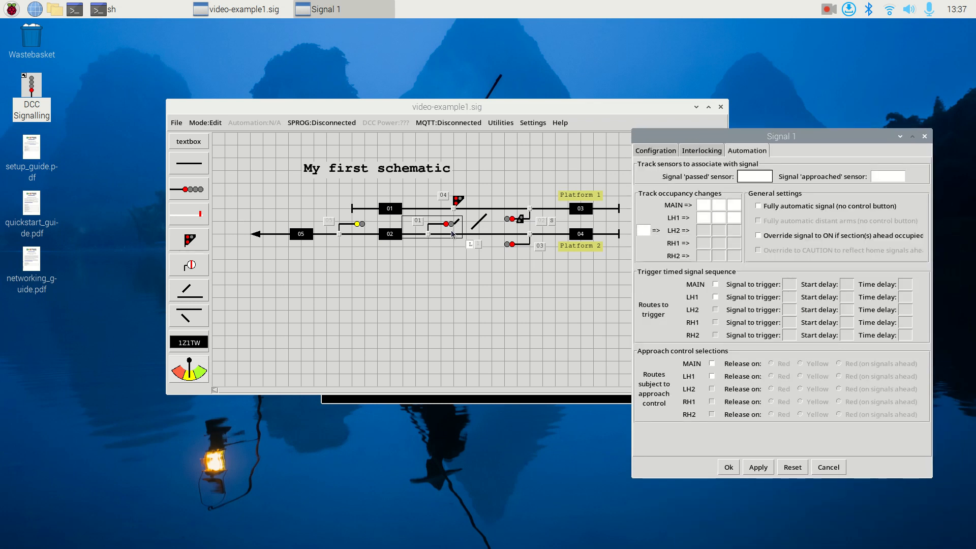
left_click(642, 230)
type("2")
left_click(705, 205)
left_click(704, 217)
type("3")
left_click(758, 467)
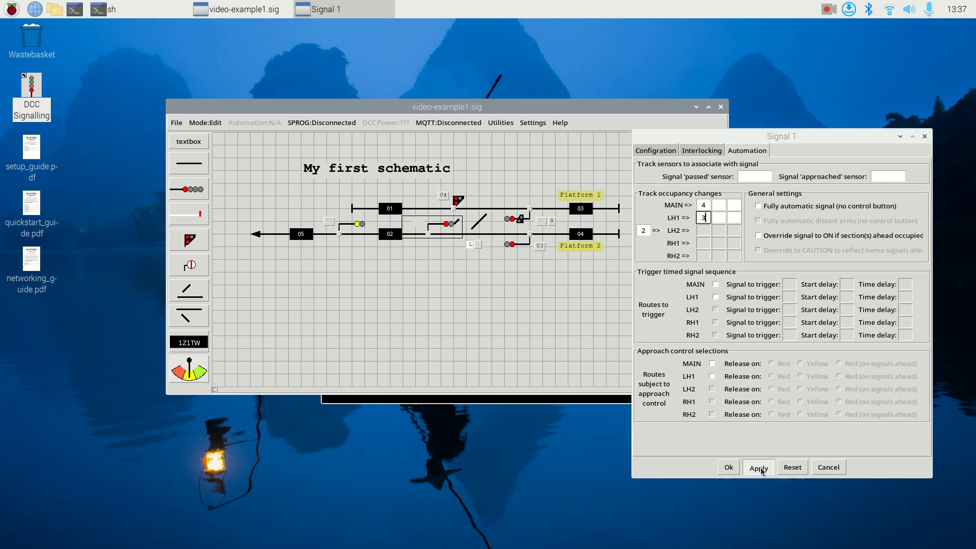
left_click(730, 465)
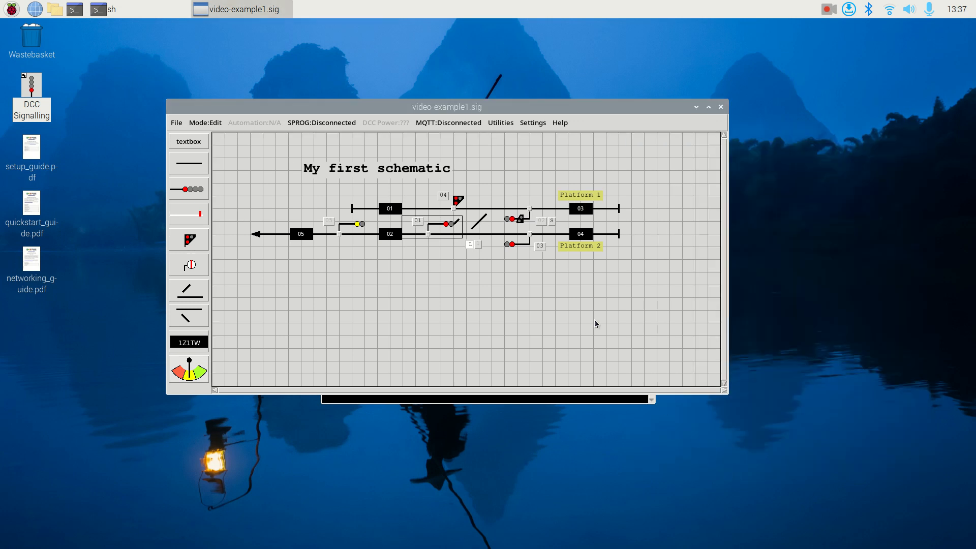
Step: Set signal 3's track occupancy changes from section 4 to section 2 on the MAIN route
double_click(520, 244)
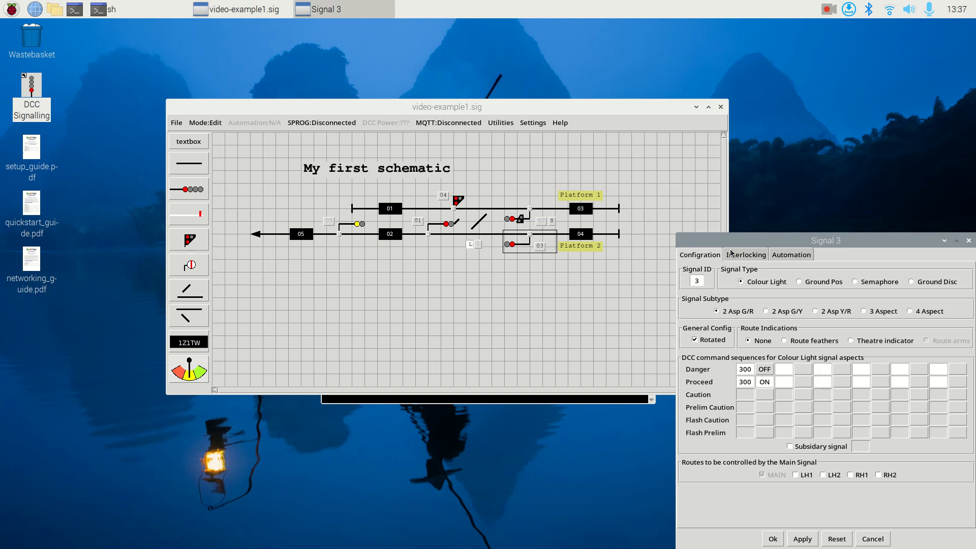
left_click(791, 255)
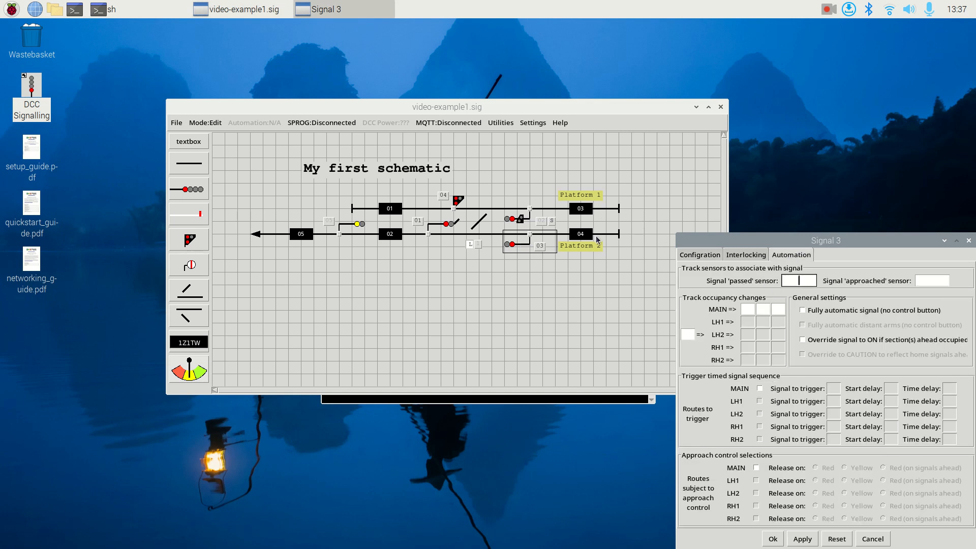
left_click(688, 334)
type("4")
left_click(748, 308)
type("2")
left_click(775, 542)
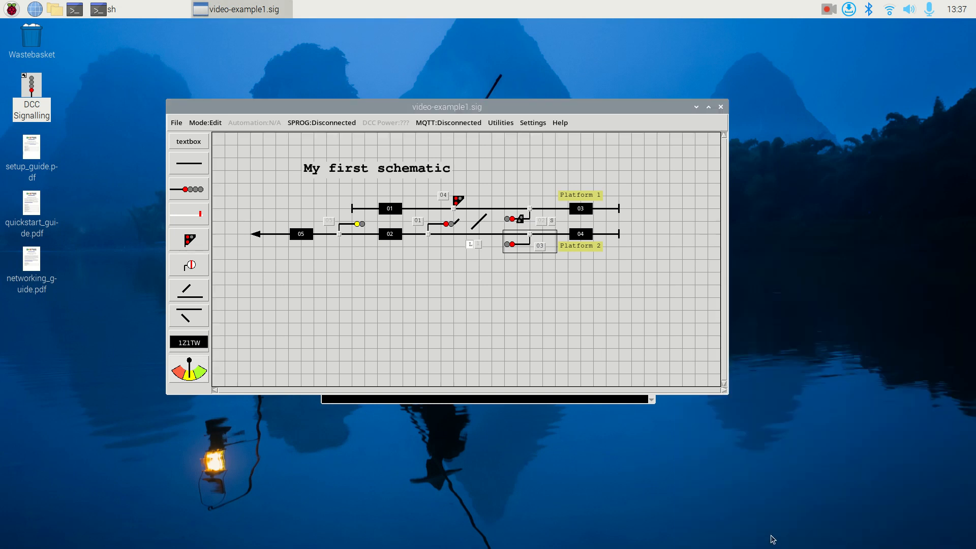
Step: Set signal 2's track occupancy changes from section 3 to section 2 on MAIN and section 1 on RH1
double_click(521, 219)
left_click(794, 255)
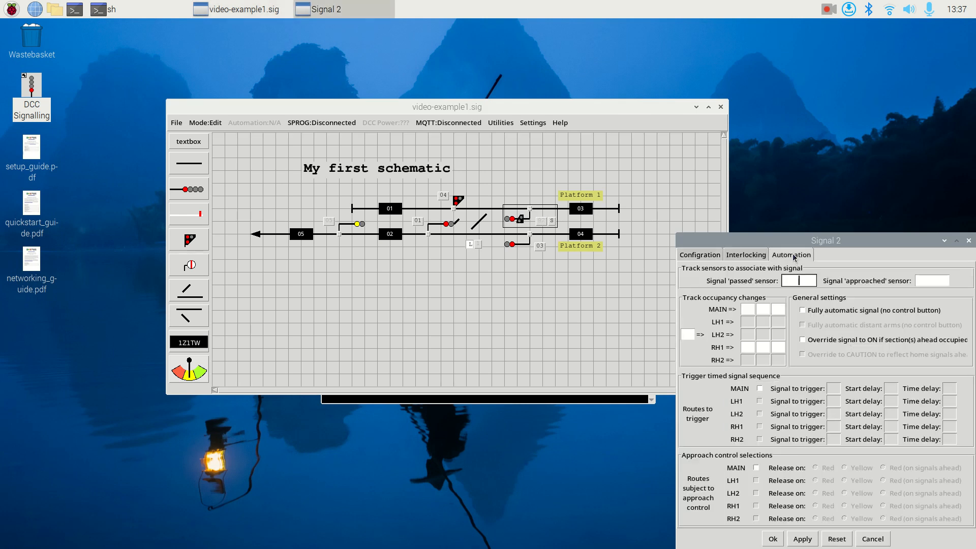
left_click_drag(796, 240, 784, 147)
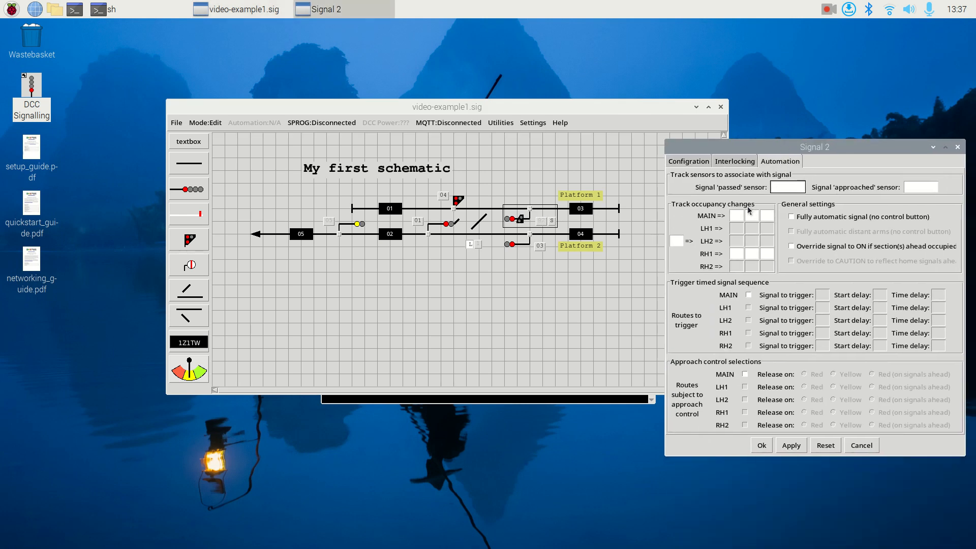
left_click(673, 240)
type("3")
left_click(737, 215)
type("2")
left_click(736, 254)
type("1")
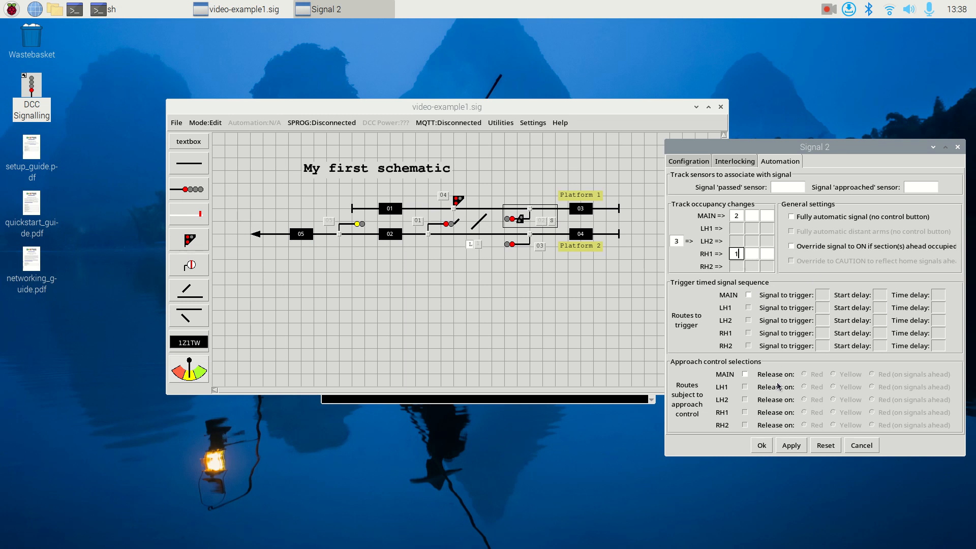
left_click(761, 447)
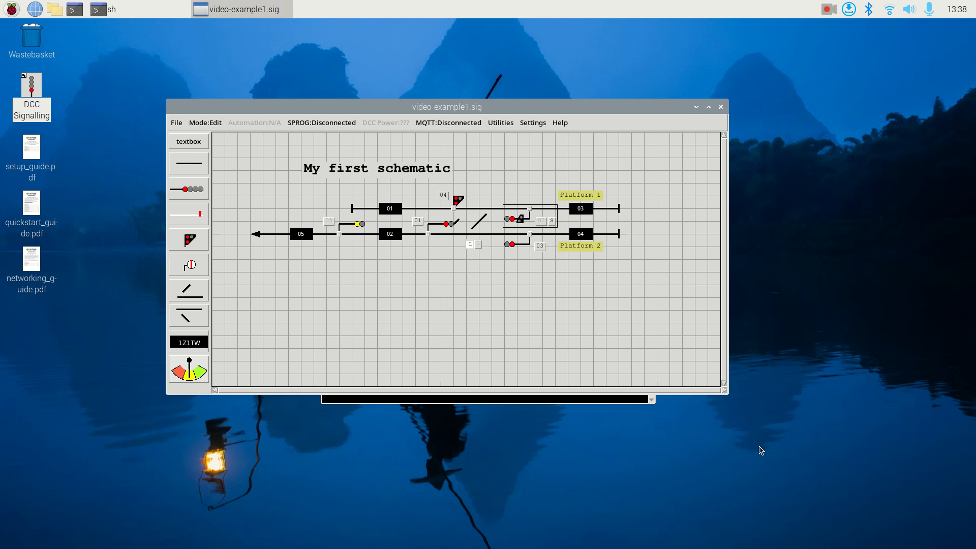
Step: Set ground position signal 4's track occupancy changes from section 1 to section 3 on the MAIN route
double_click(461, 200)
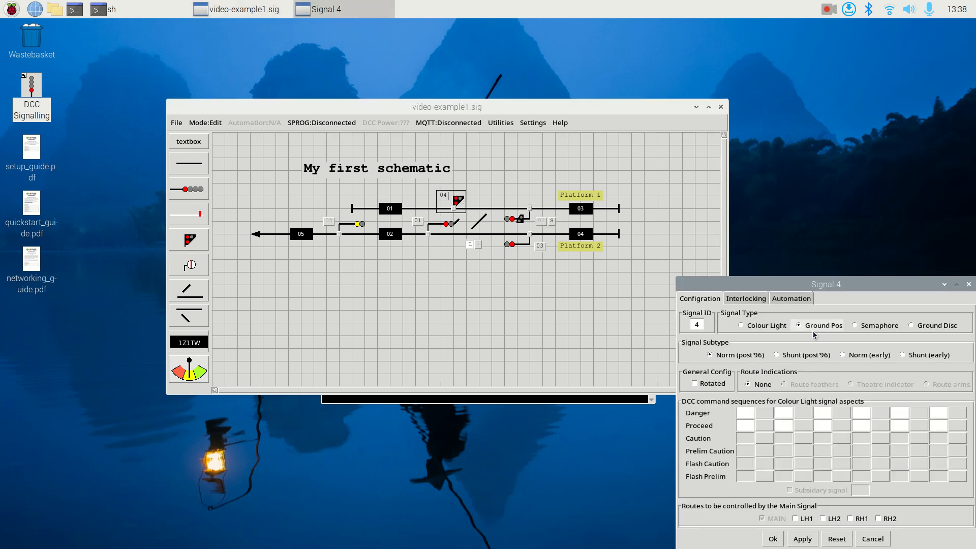
left_click(794, 300)
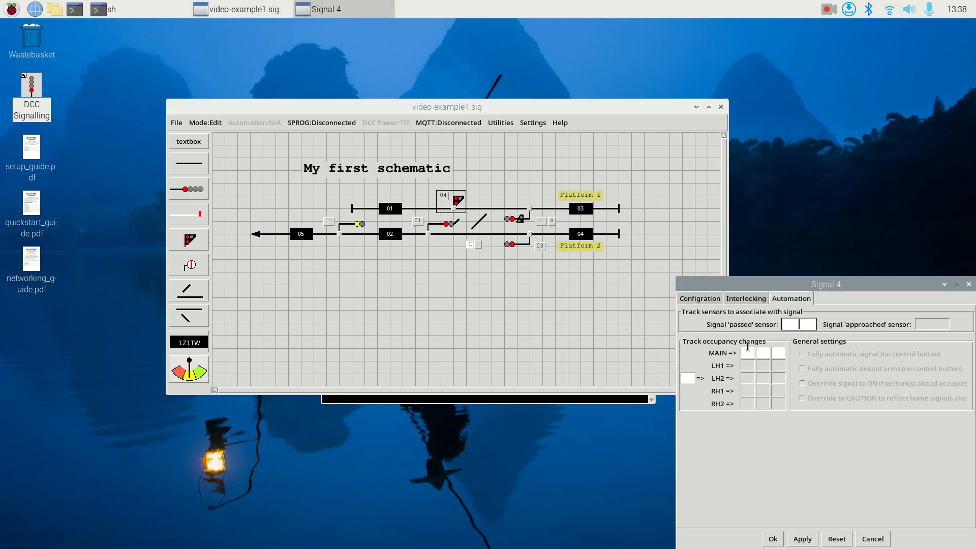
type("1")
left_click(748, 353)
left_click_drag(775, 284, 773, 203)
type("3")
left_click(770, 457)
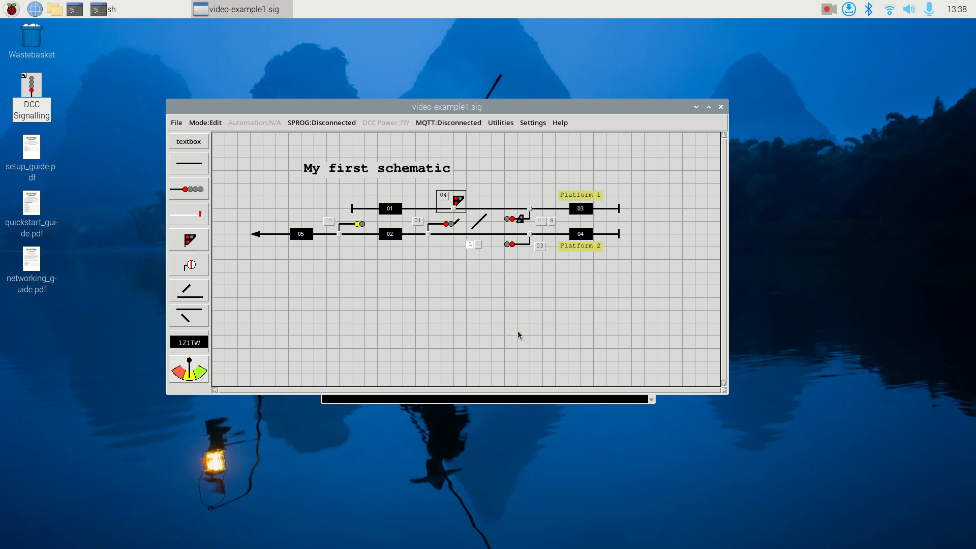
Step: In run mode, move the DMU past signals 5 and 1 into Platform 2, and return signal 1 to danger
key("ctrl+m")
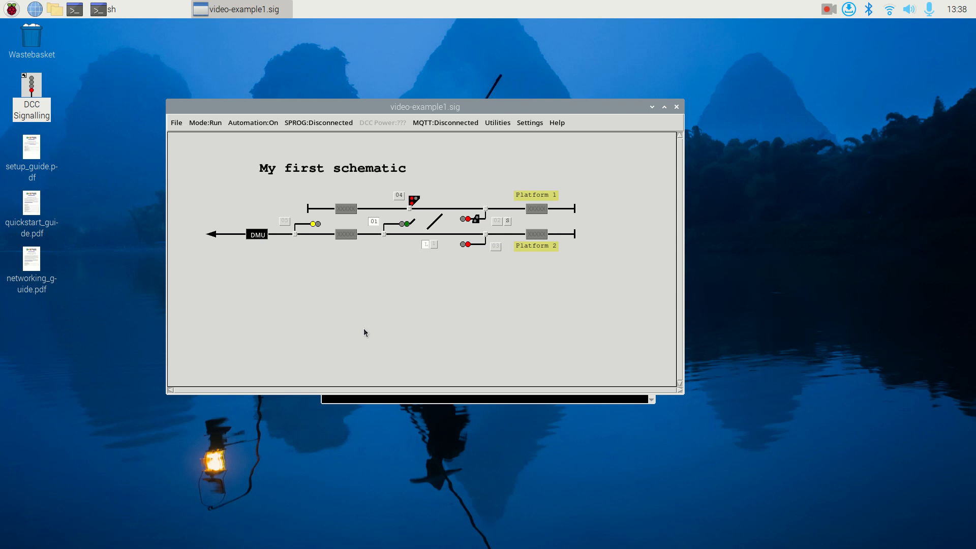
left_click(295, 235)
left_click(383, 233)
left_click(377, 220)
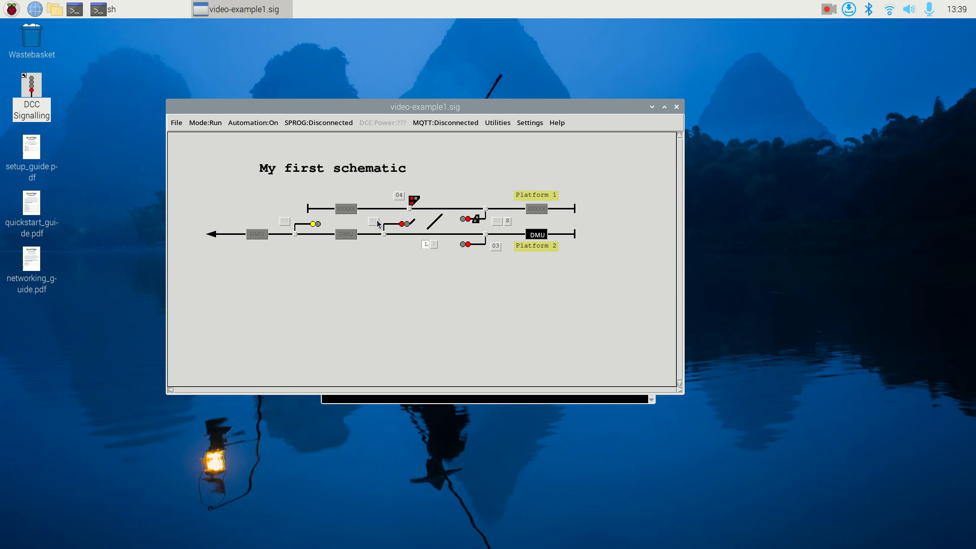
Step: Clear signal 3, move the DMU from Platform 2 past signals 3, 1 and 5, and return signal 3 to danger
left_click(496, 247)
left_click(486, 234)
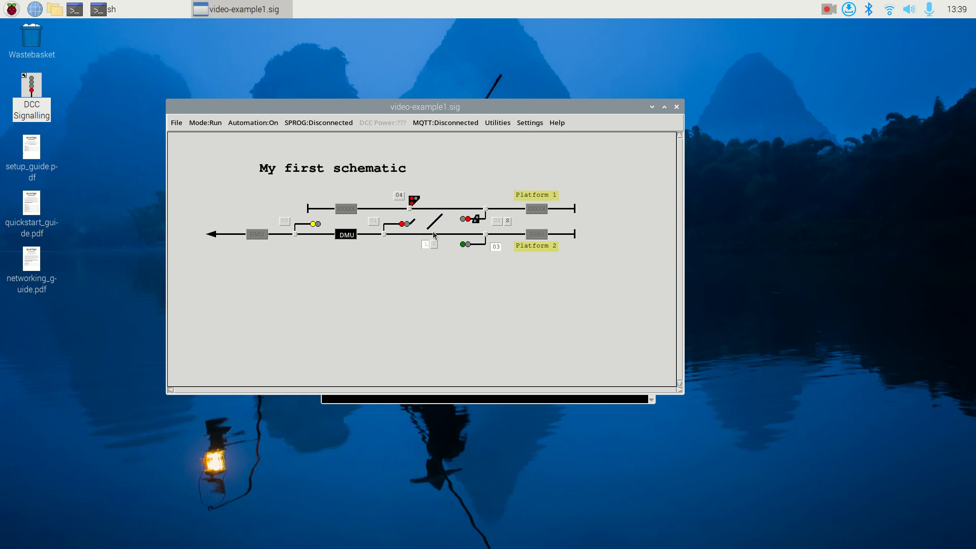
left_click(384, 235)
left_click(295, 235)
left_click(496, 248)
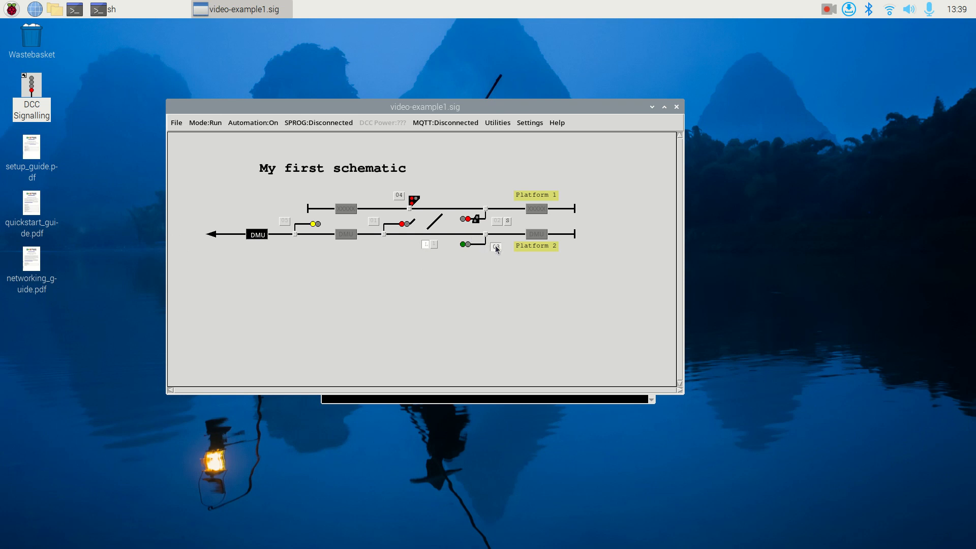
Step: Switch and lock the crossover, clear signal 1, and move the DMU past signals 5 and 1 into Platform 1
left_click(425, 245)
left_click(434, 245)
left_click(426, 244)
left_click(373, 220)
left_click(295, 233)
left_click(385, 235)
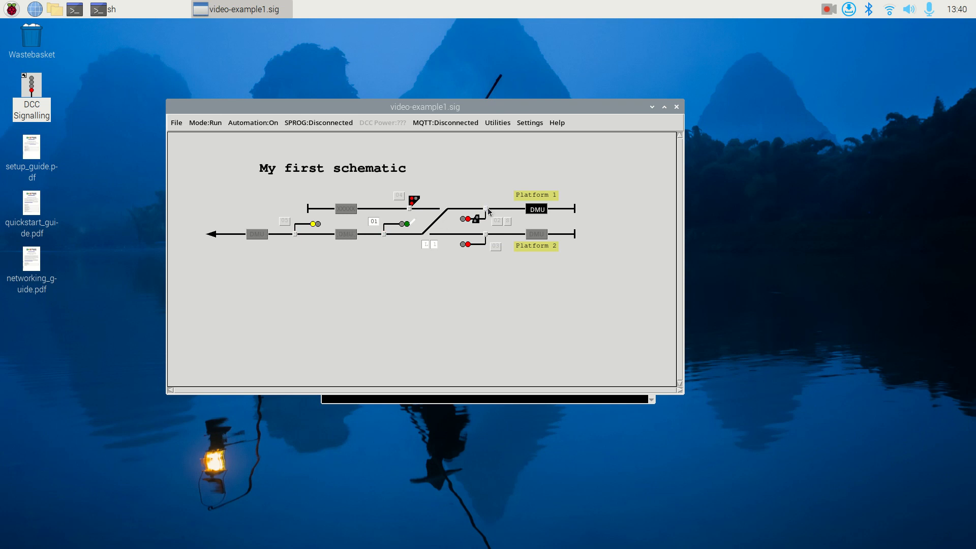
Step: Return signal 1 to danger, reset the crossover, and move the DMU past signal 2 into the siding under its subsidiary signal
left_click(374, 220)
left_click(426, 245)
left_click(509, 221)
left_click(486, 209)
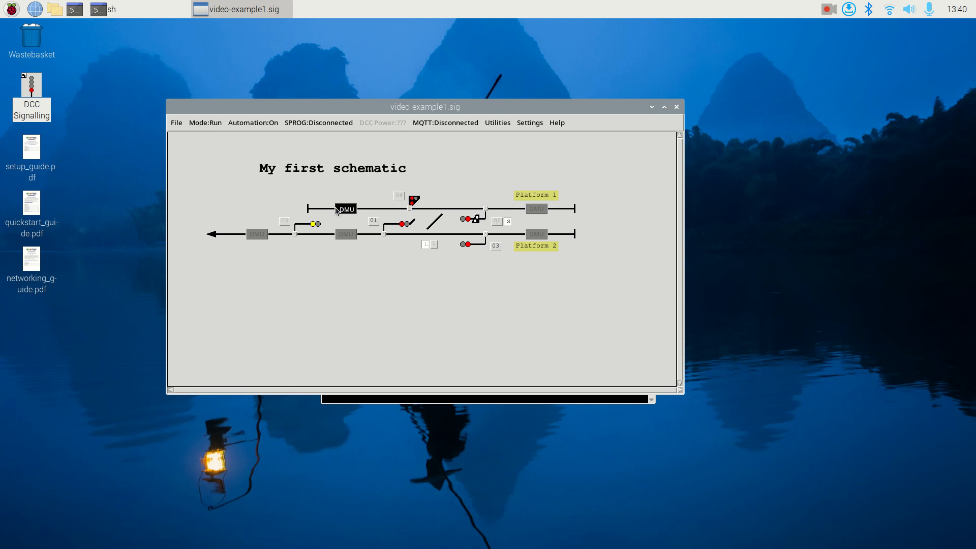
Step: Return signal 2's subsidiary to danger, clear signal 4, and move the DMU past it from the siding into Platform 1
left_click(508, 222)
left_click(400, 196)
left_click(410, 209)
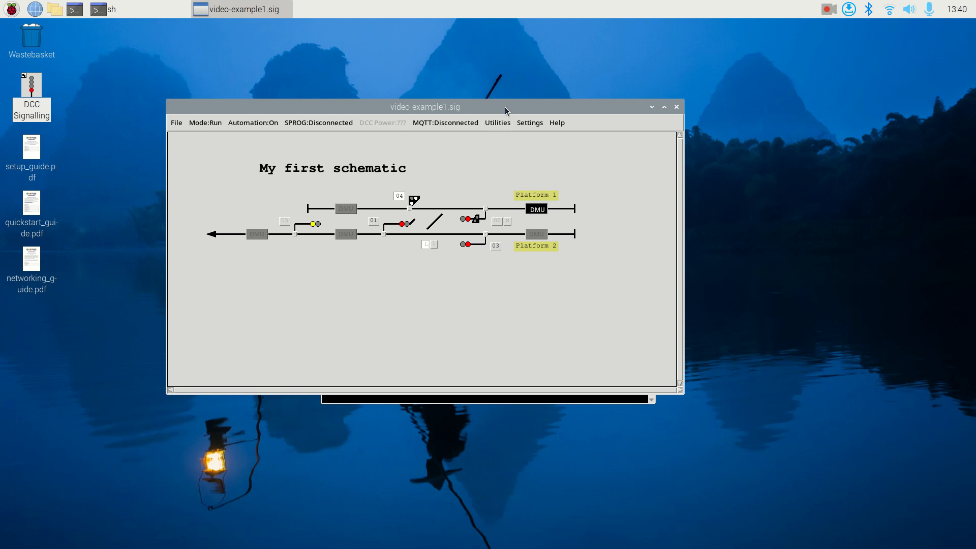
Step: Open the GPIO sensor settings and arrange the dialog beside the schematic window
left_click_drag(505, 107, 480, 107)
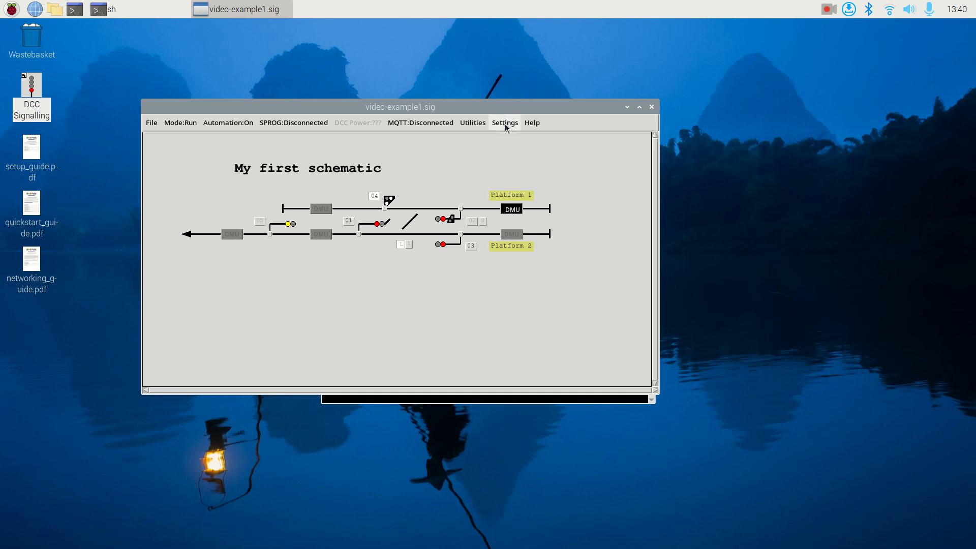
left_click(505, 124)
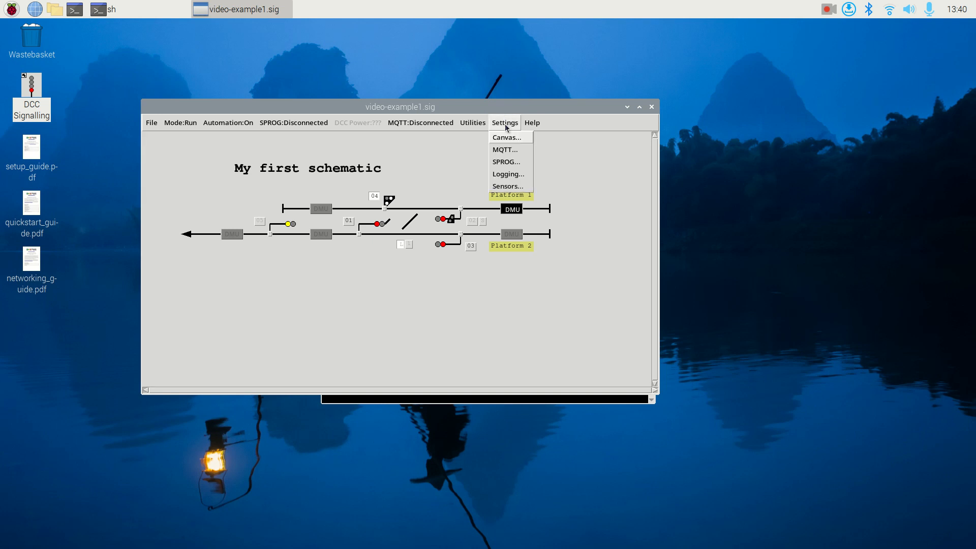
left_click(503, 187)
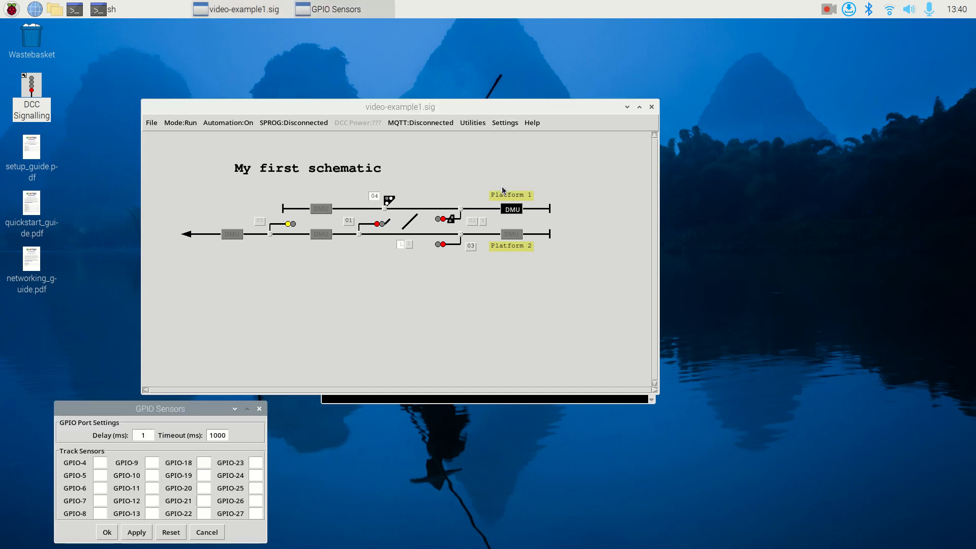
left_click_drag(206, 406, 786, 171)
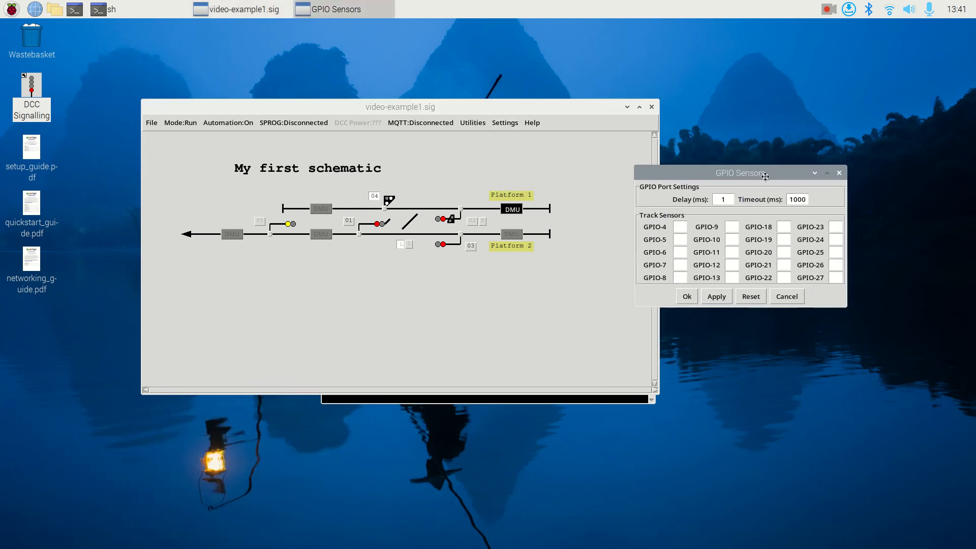
left_click_drag(570, 108, 467, 118)
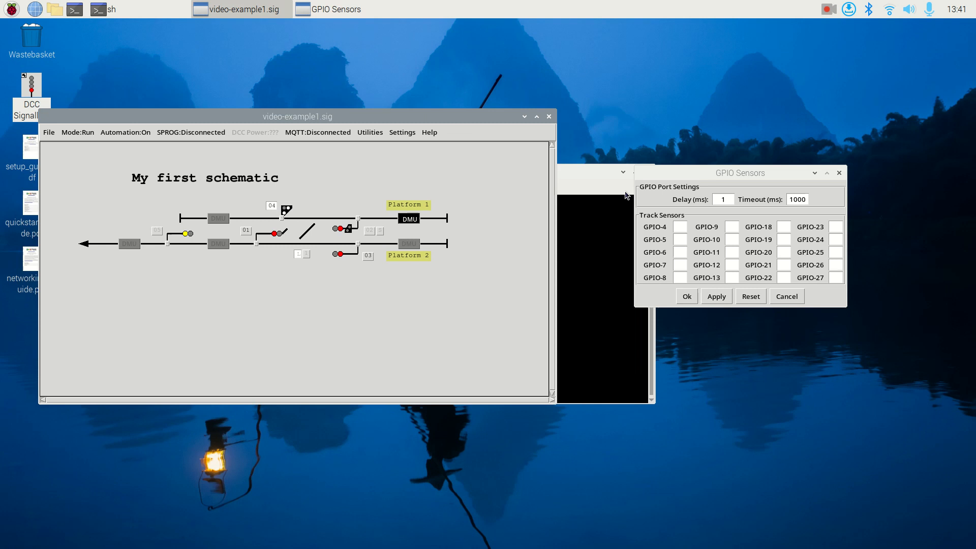
Step: Assign sensor IDs 1 to 5 to ports GPIO-4 through GPIO-8 in order, and apply the GPIO sensor settings
left_click(680, 226)
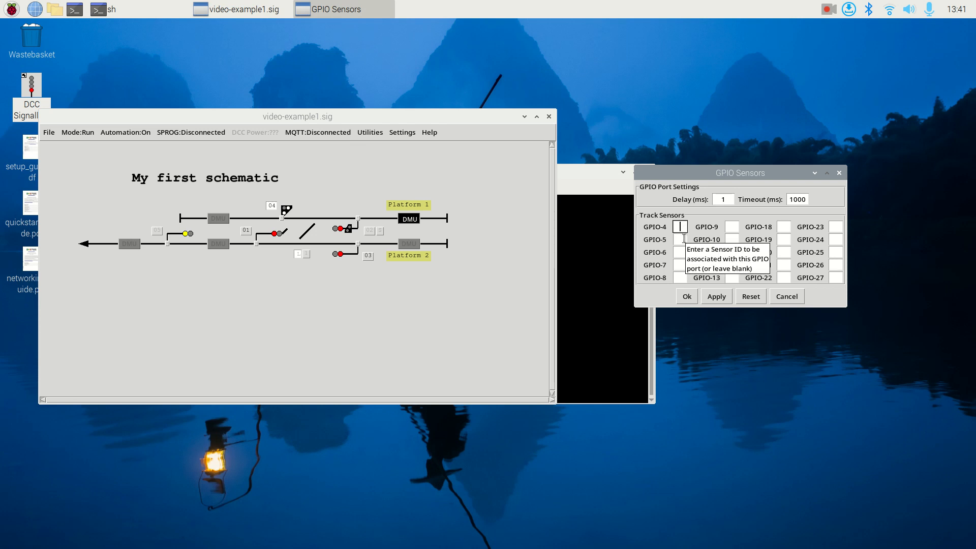
type("1")
left_click(681, 239)
type("2")
left_click(683, 252)
type("3")
left_click(683, 266)
type("4")
left_click(683, 279)
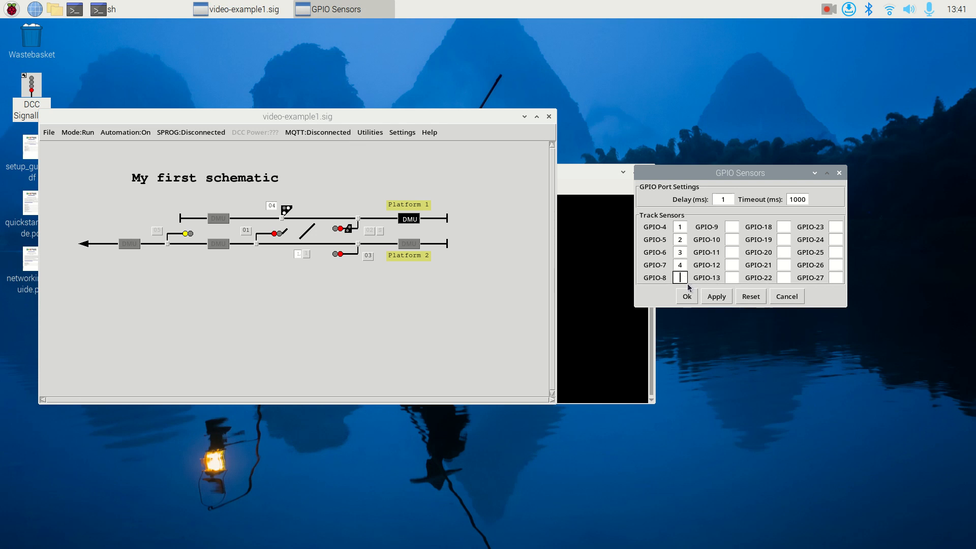
type("5")
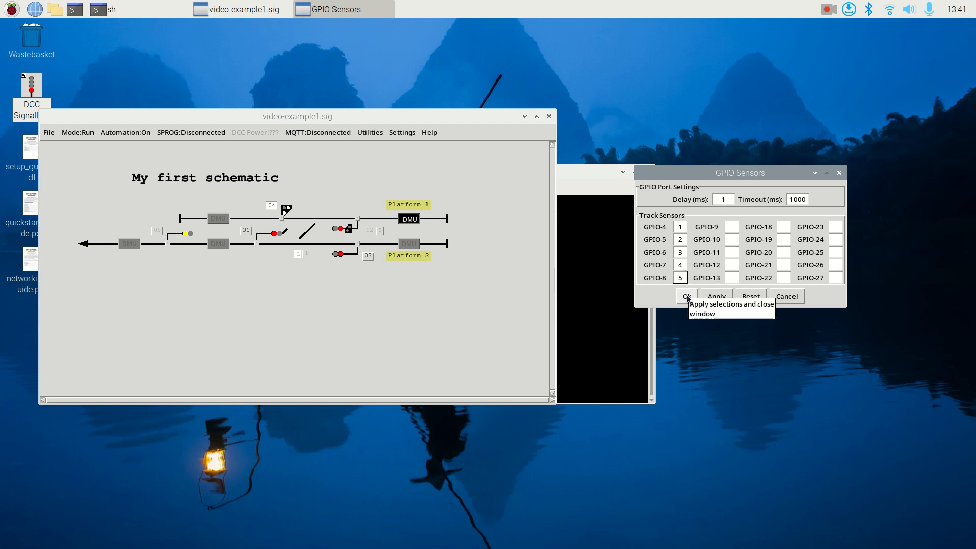
left_click_drag(735, 172, 821, 95)
left_click(773, 218)
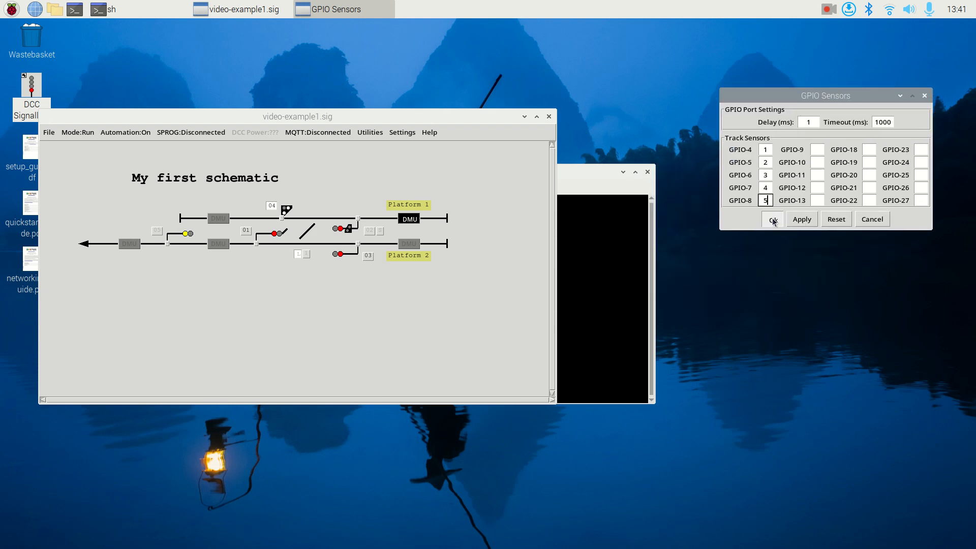
Step: Switch the schematic to Edit mode and set signal 5's 'passed' sensor to 5
left_click_drag(404, 120, 550, 141)
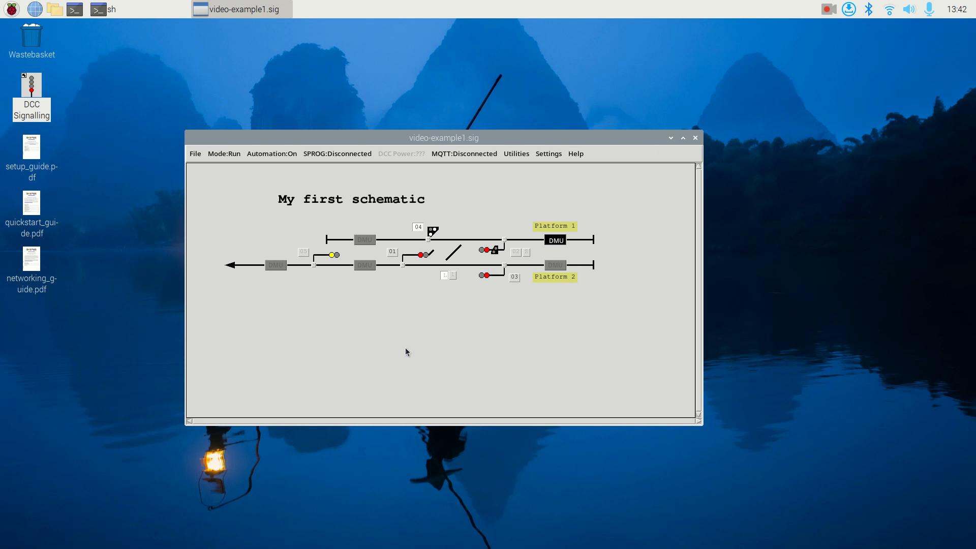
key("ctrl+m")
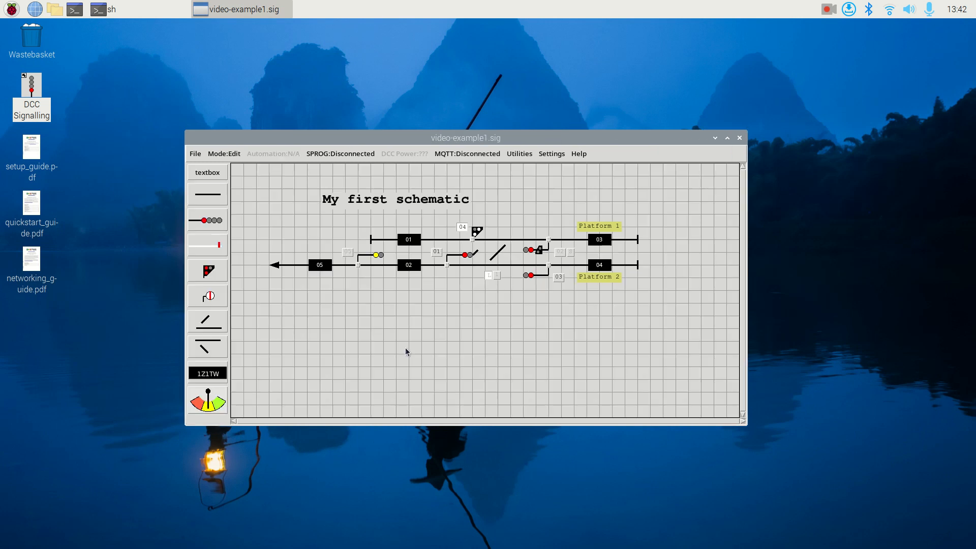
double_click(367, 259)
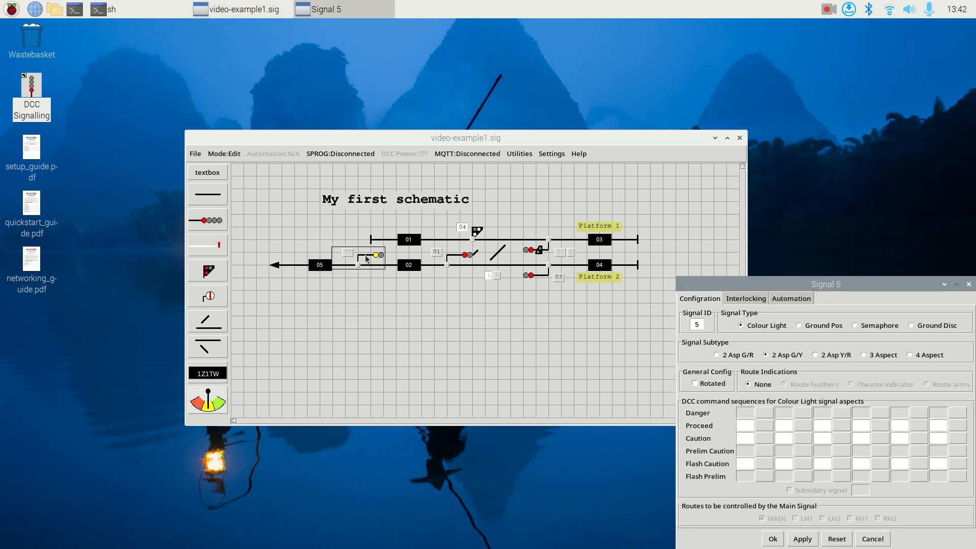
left_click_drag(763, 278, 681, 185)
left_click(711, 207)
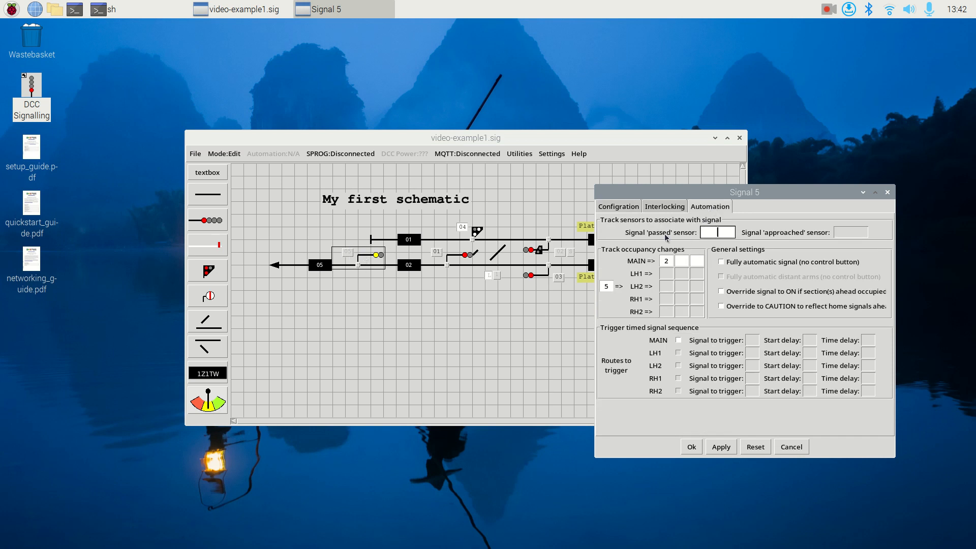
type("5")
left_click(692, 448)
Step: Associate track sensor 1 with signal 1 as its 'passed' sensor
double_click(461, 255)
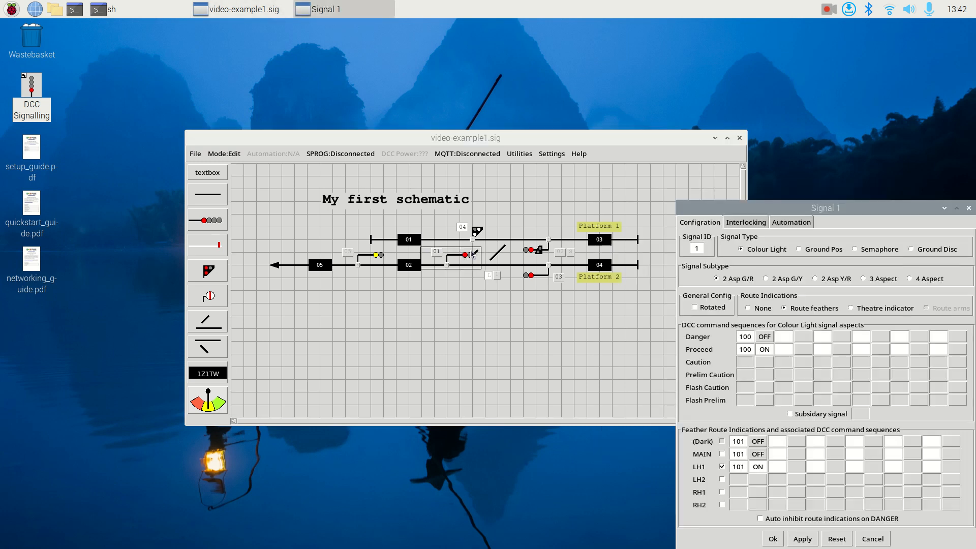
left_click(797, 225)
left_click(792, 249)
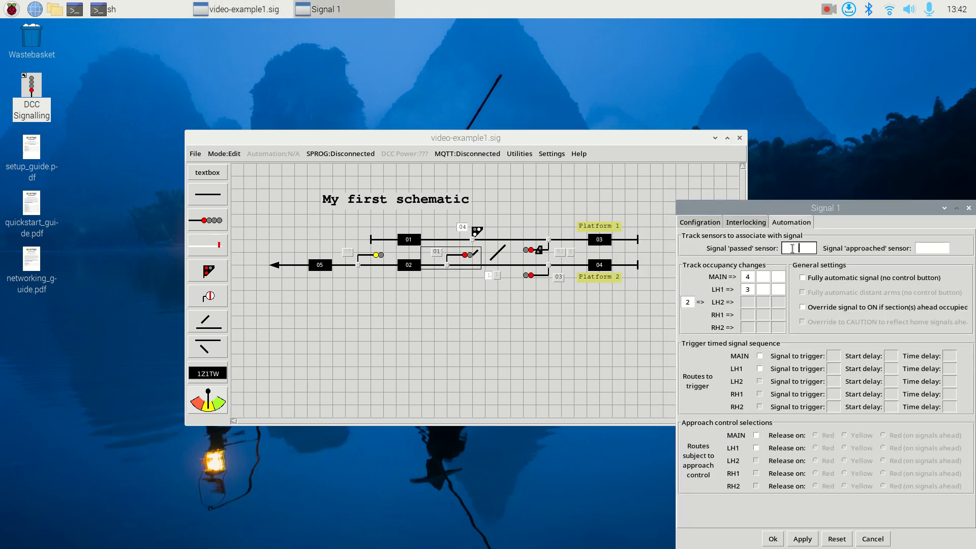
left_click(773, 540)
Step: Set the 'passed' sensor of signal 3, at the exit of Platform 2, to 3
double_click(547, 275)
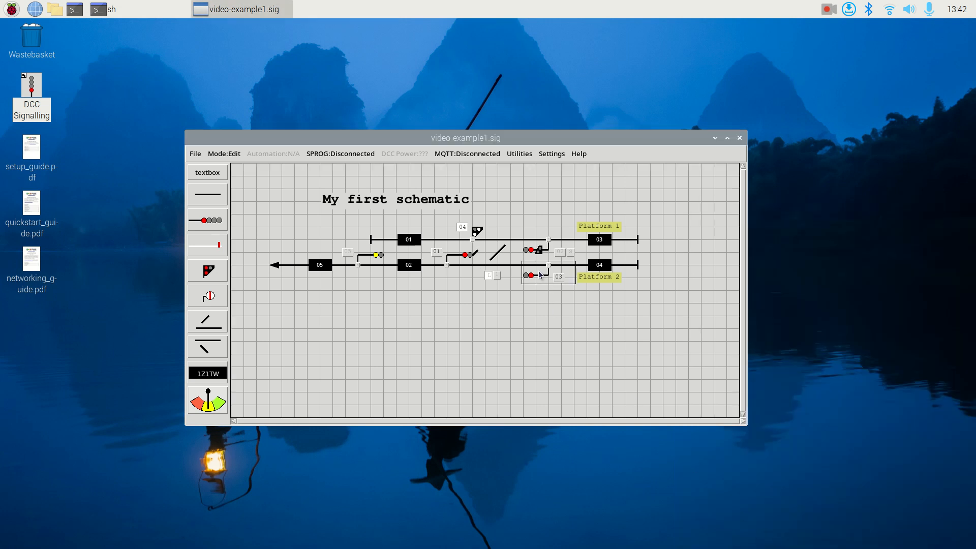
left_click(792, 255)
left_click(795, 282)
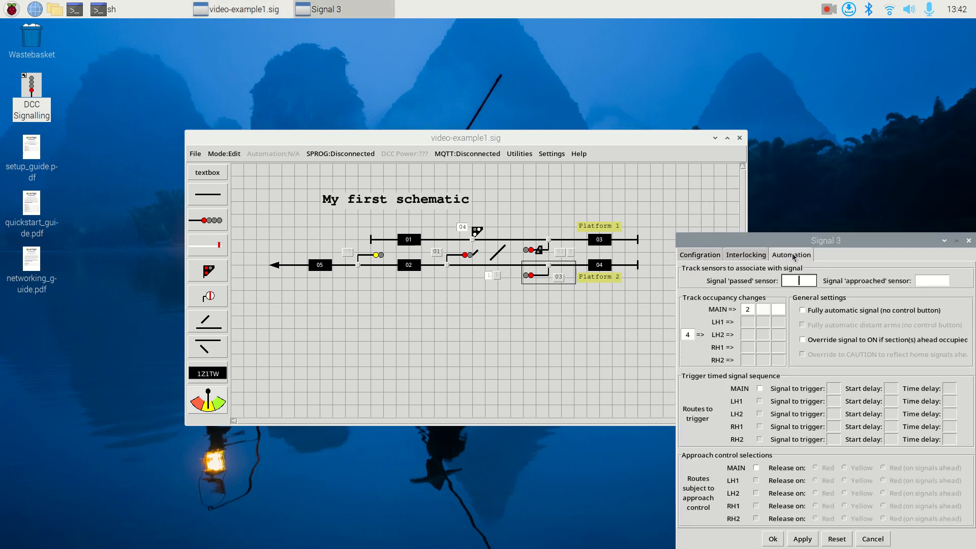
type("3")
left_click(773, 539)
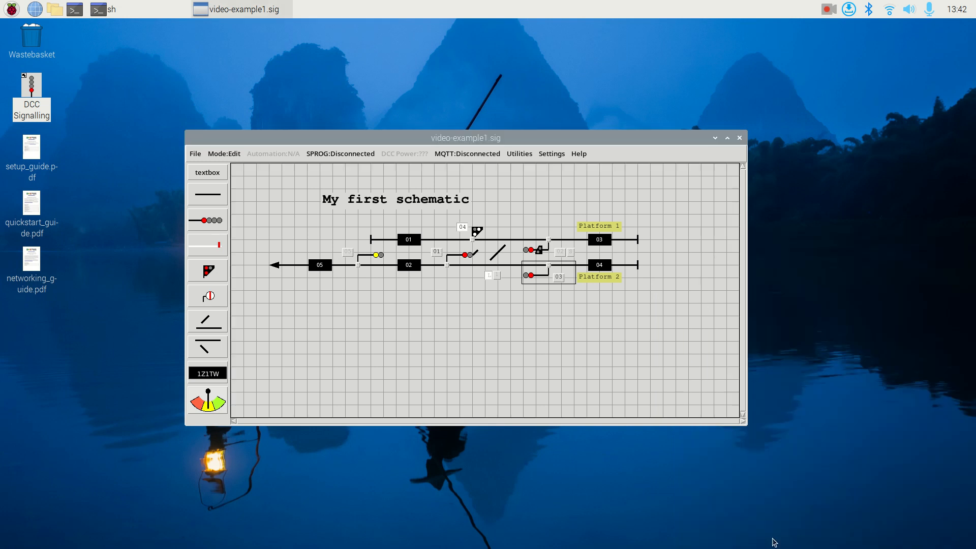
Step: Set the 'passed' sensor of signal 2, at the exit of Platform 1, to 2
double_click(548, 252)
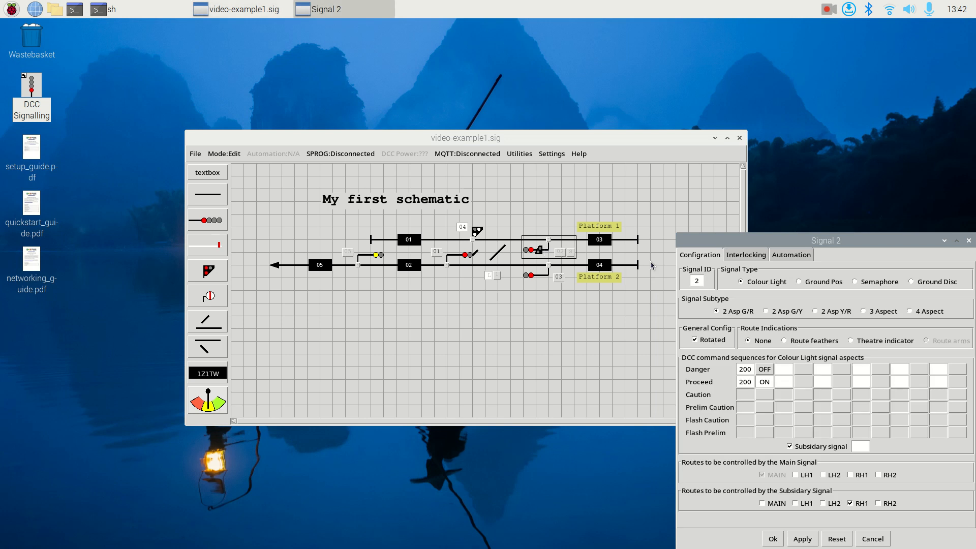
left_click(792, 255)
left_click(794, 282)
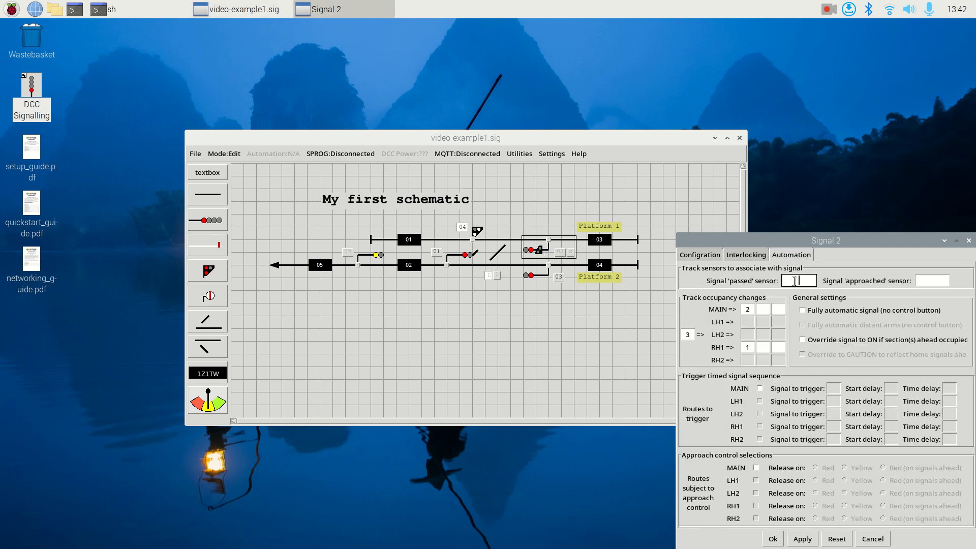
type("2")
left_click(773, 540)
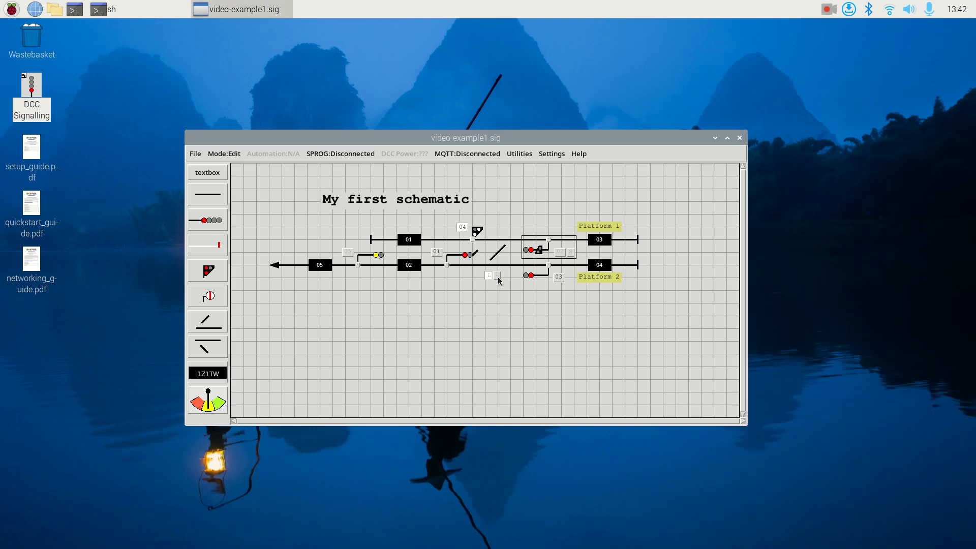
Step: Set the 'passed' sensor of ground position signal 4 to 4
left_click(476, 232)
double_click(476, 232)
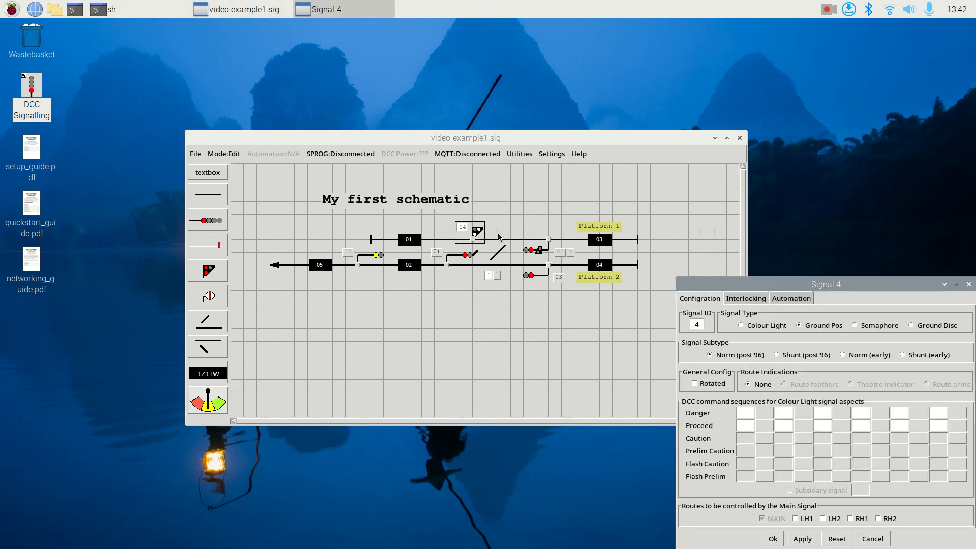
left_click(808, 299)
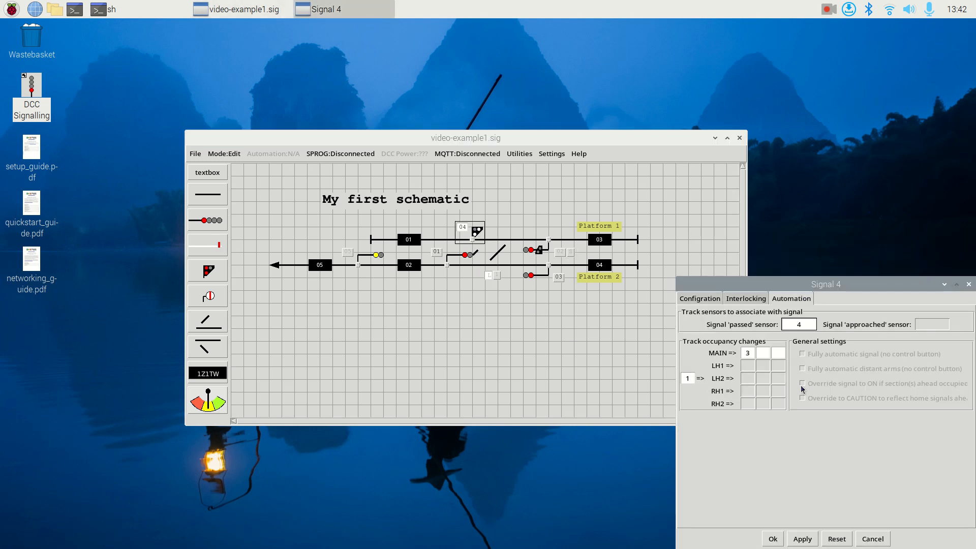
left_click(771, 539)
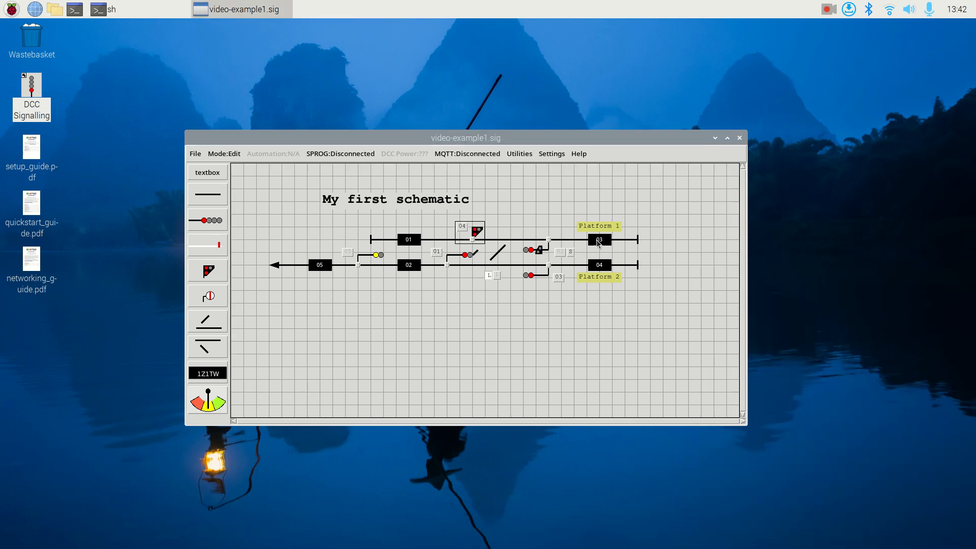
Step: Reopen the GPIO sensor settings and place the dialog beside the schematic to review the sensor mappings
left_click(552, 154)
left_click(555, 219)
left_click_drag(658, 144, 579, 141)
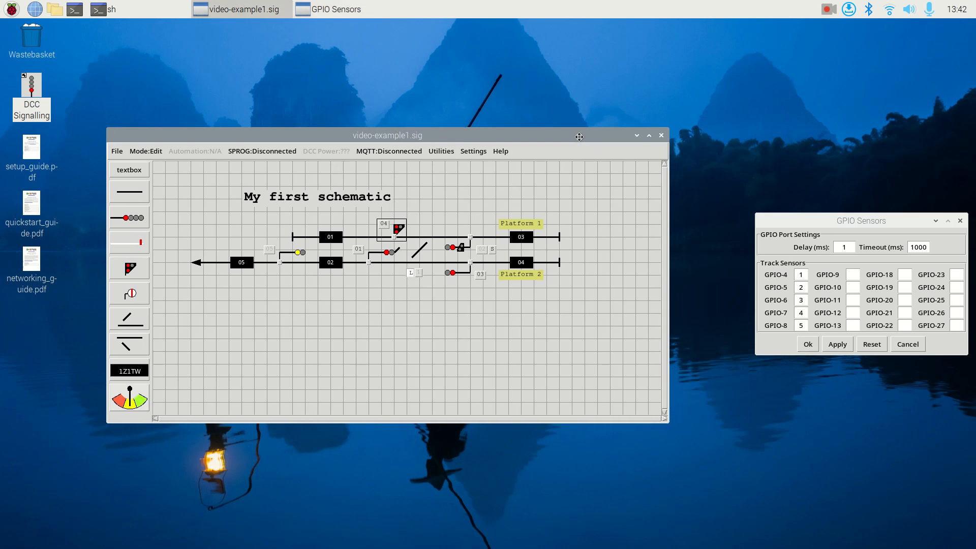
left_click_drag(790, 222, 681, 210)
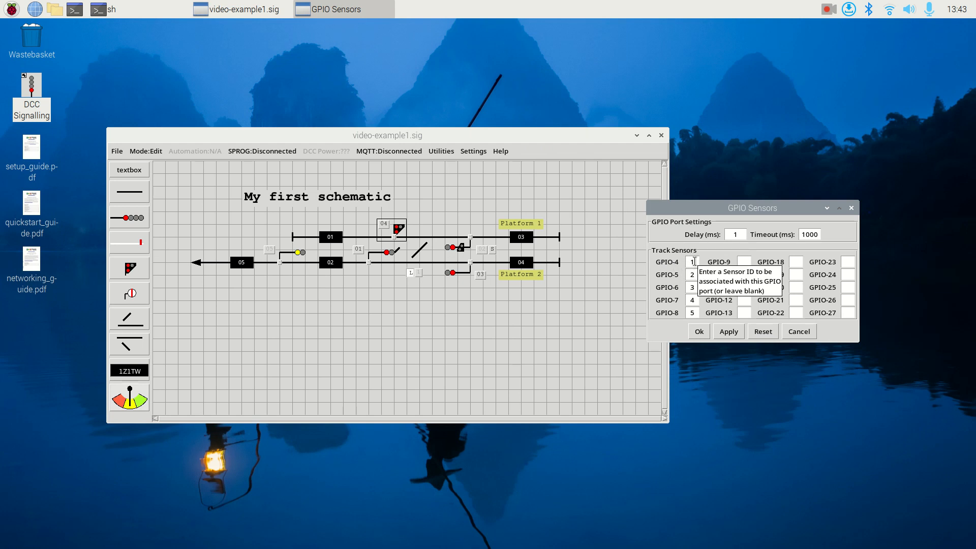
Step: Compare signal 1's 'passed' sensor with the GPIO sensor mapping, and close both dialogs
left_click(385, 257)
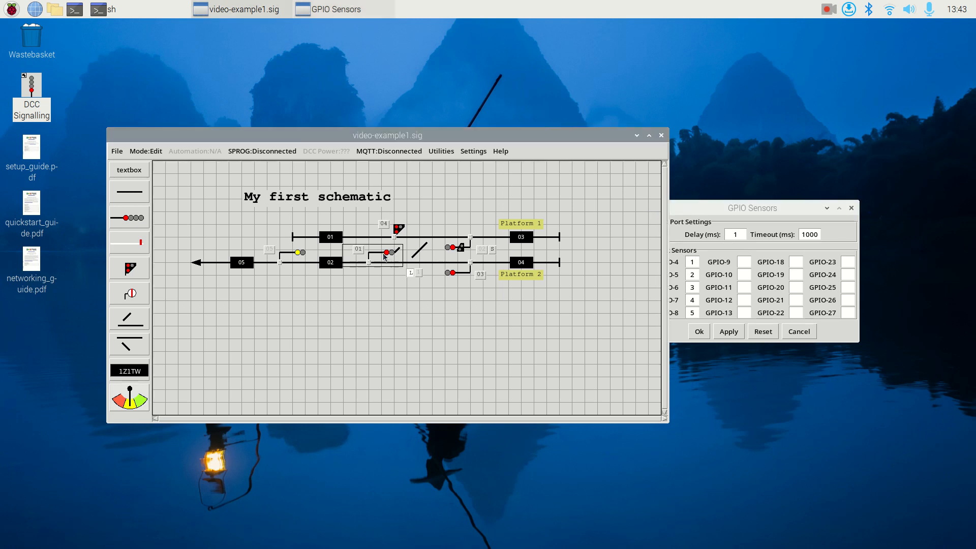
double_click(385, 257)
left_click(792, 41)
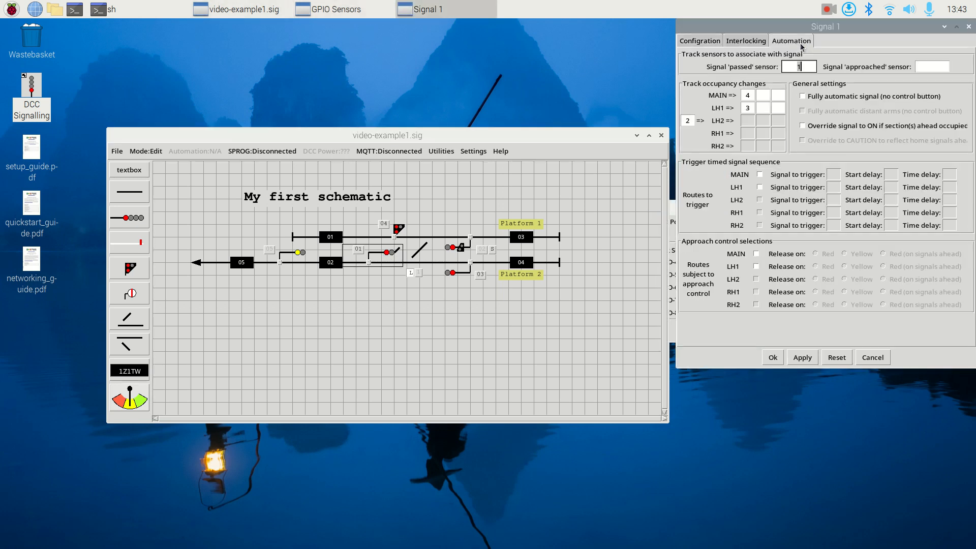
left_click_drag(837, 28, 454, 109)
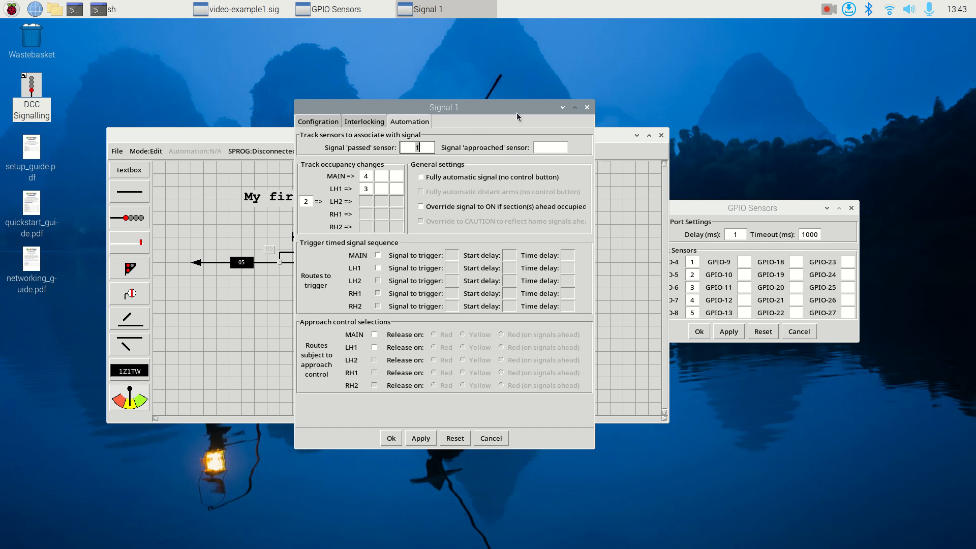
left_click(587, 109)
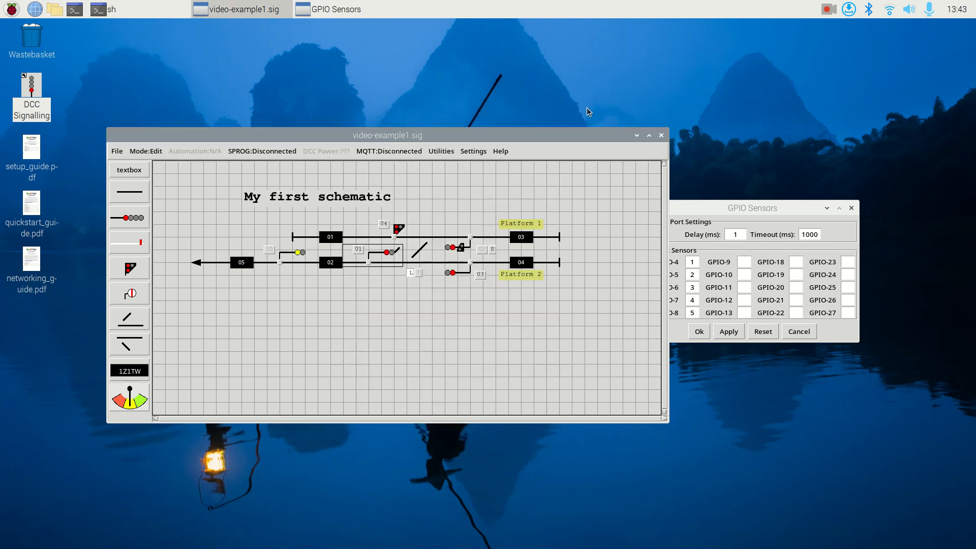
left_click_drag(786, 208, 816, 190)
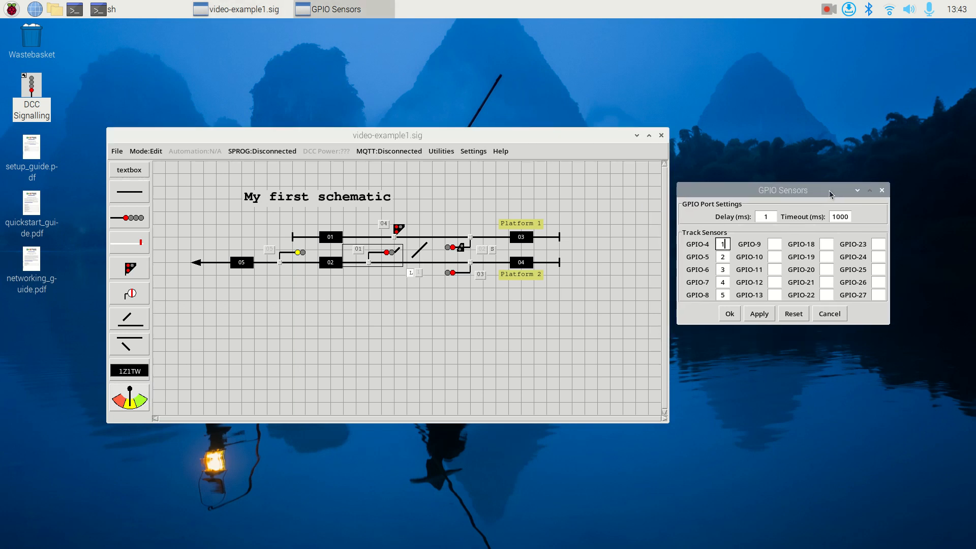
left_click(882, 190)
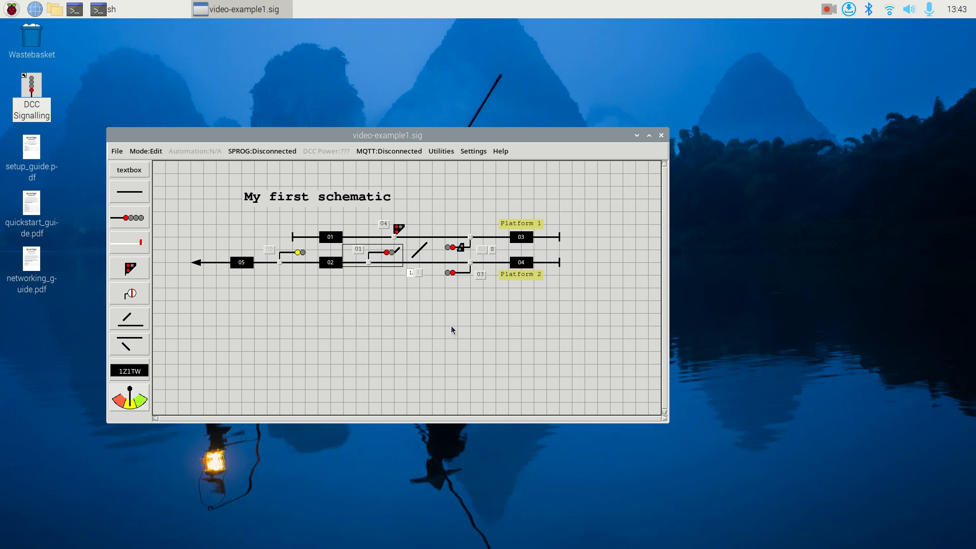
Step: For signal 3, enable the override to ON for occupied sections ahead and add section 5 to its MAIN route
double_click(453, 273)
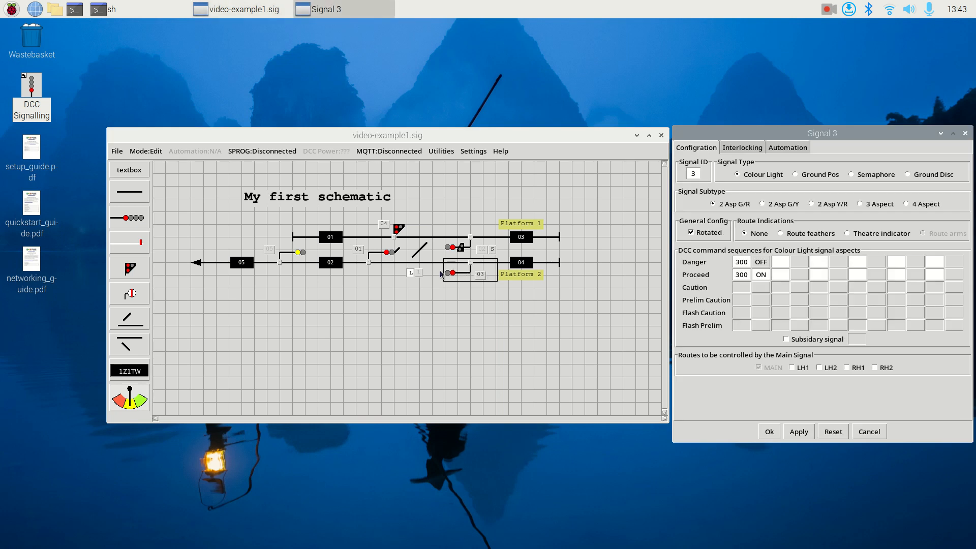
left_click(788, 148)
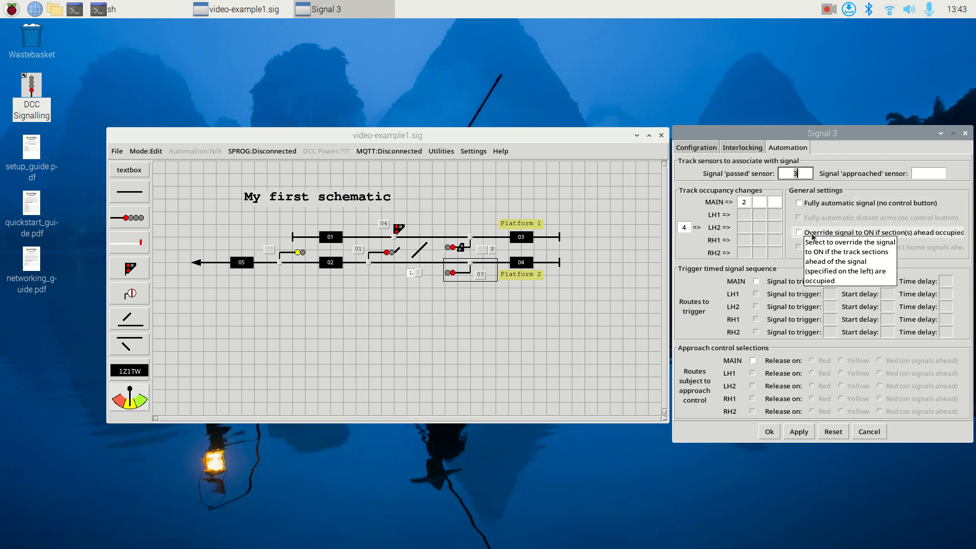
left_click(802, 236)
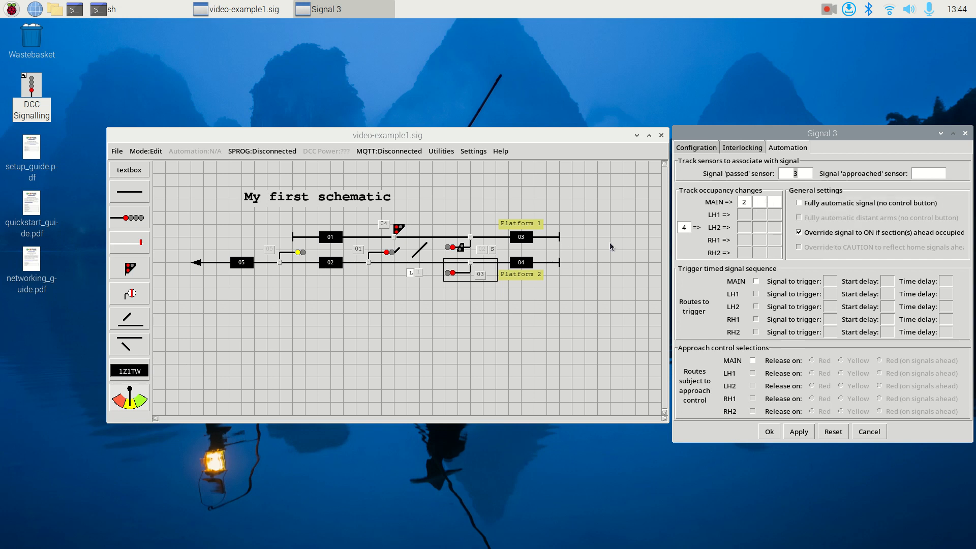
left_click(761, 203)
type("5")
left_click(771, 437)
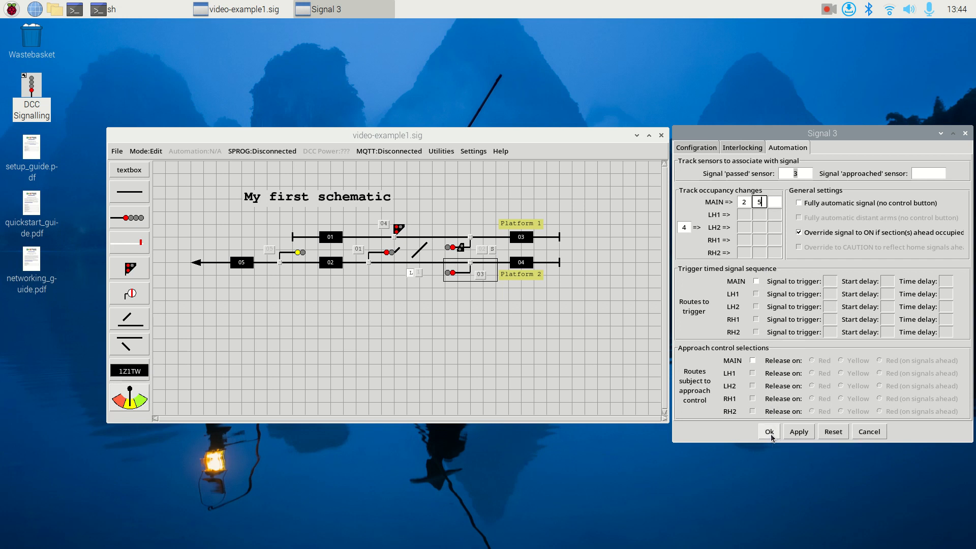
Step: Add section 5 to signal 2's MAIN route and enable its override to ON when sections ahead are occupied
left_click(460, 247)
double_click(460, 246)
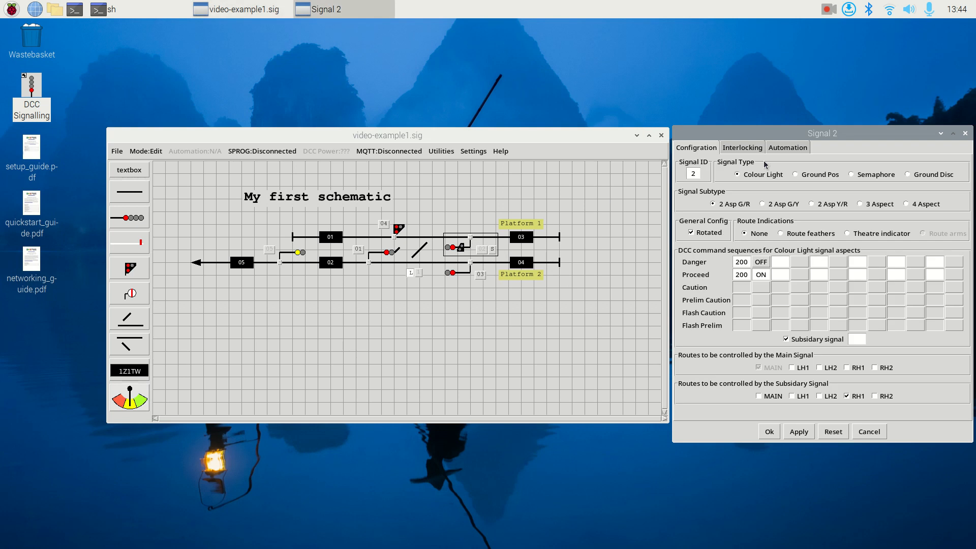
left_click(787, 148)
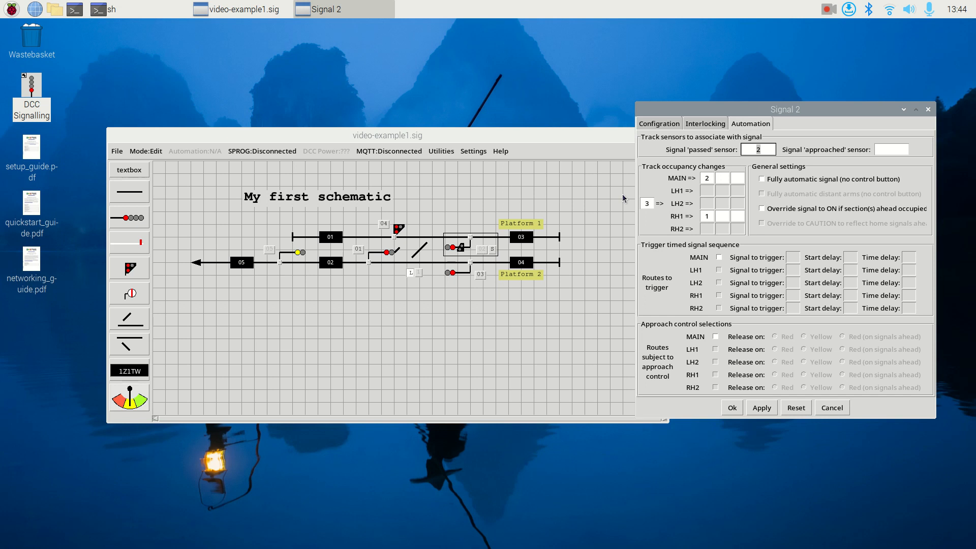
left_click(722, 177)
type("5")
left_click(762, 208)
left_click(732, 408)
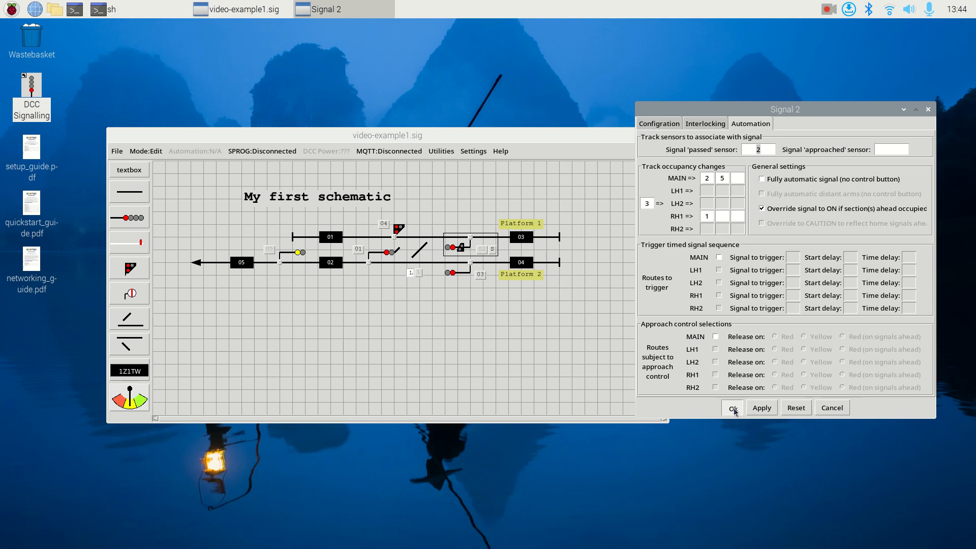
Step: Check in signal 1's automation settings that it overrides to ON for occupied sections ahead, and accept the settings
double_click(384, 258)
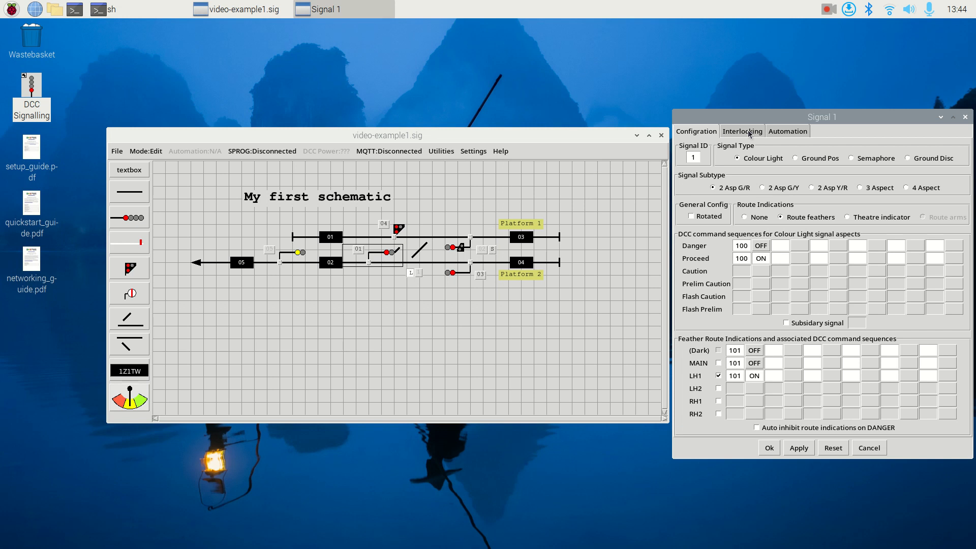
left_click(787, 133)
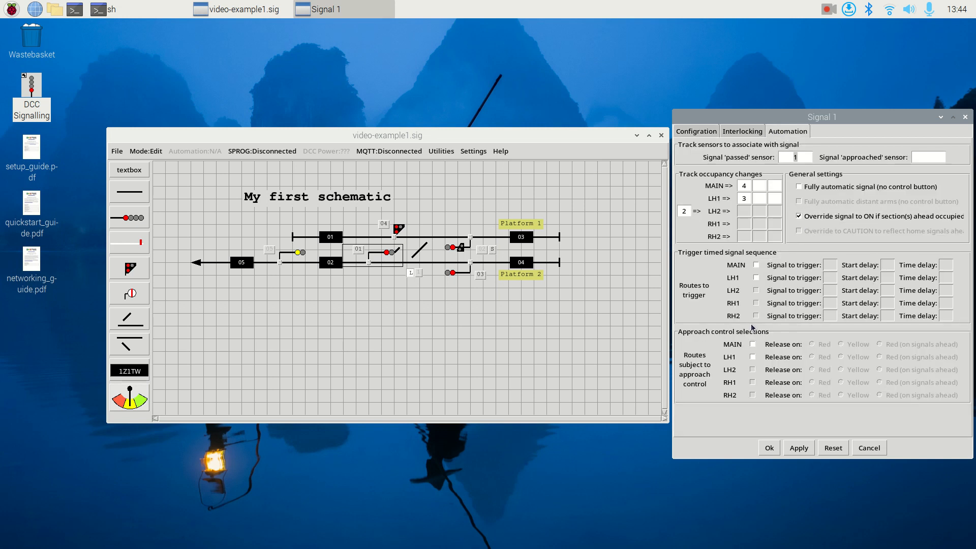
left_click(770, 449)
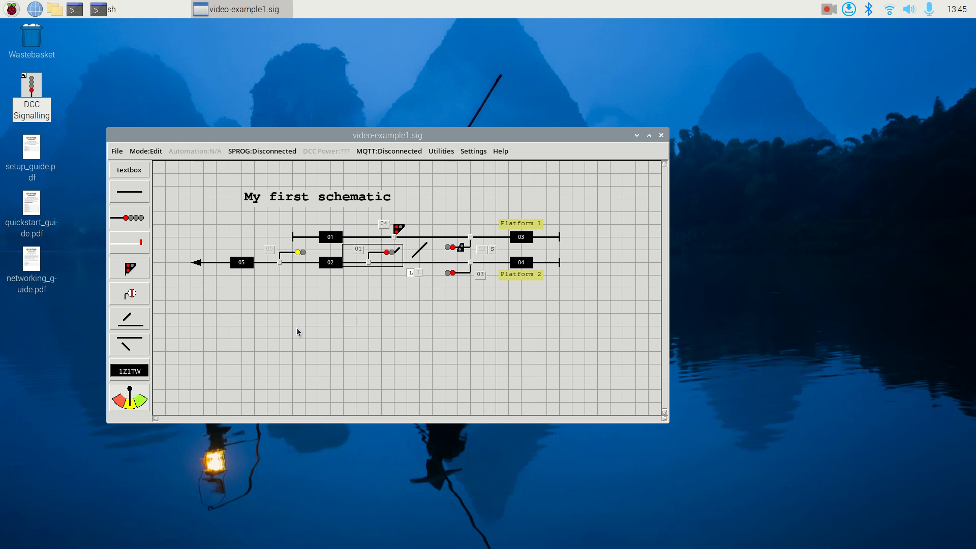
Step: In Run mode, clear signal 1 and move the DMU from section 5 past the distant signal and signal 1 into Platform 2
key("ctrl+m")
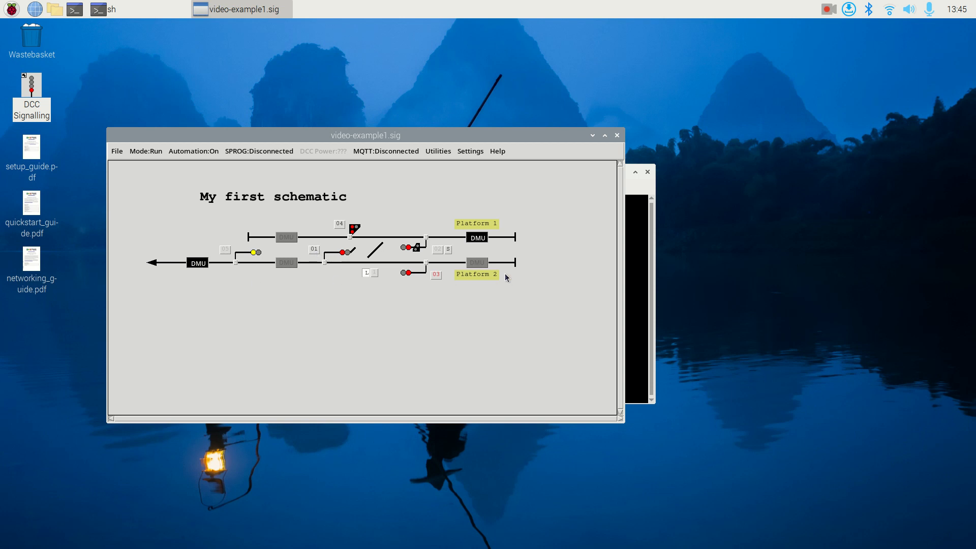
left_click(314, 252)
left_click(236, 263)
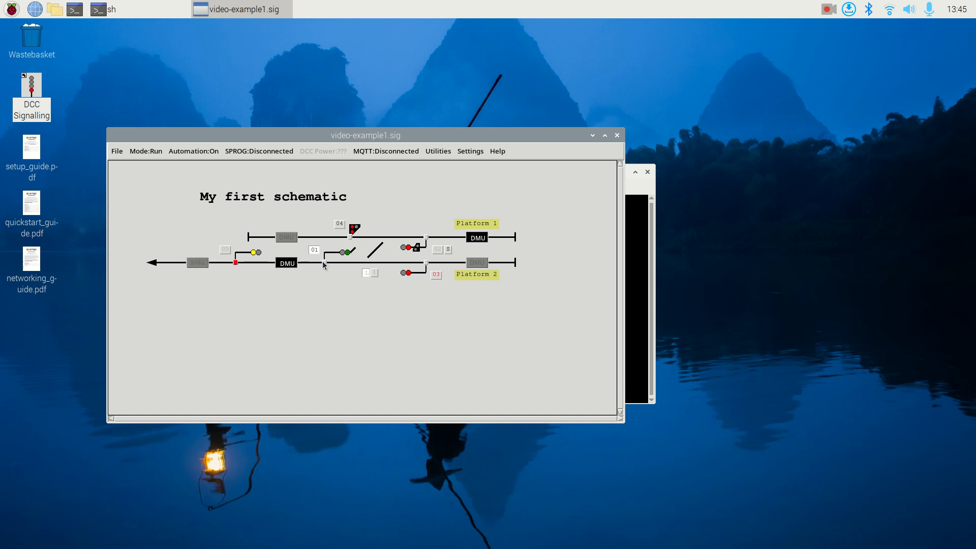
left_click(325, 261)
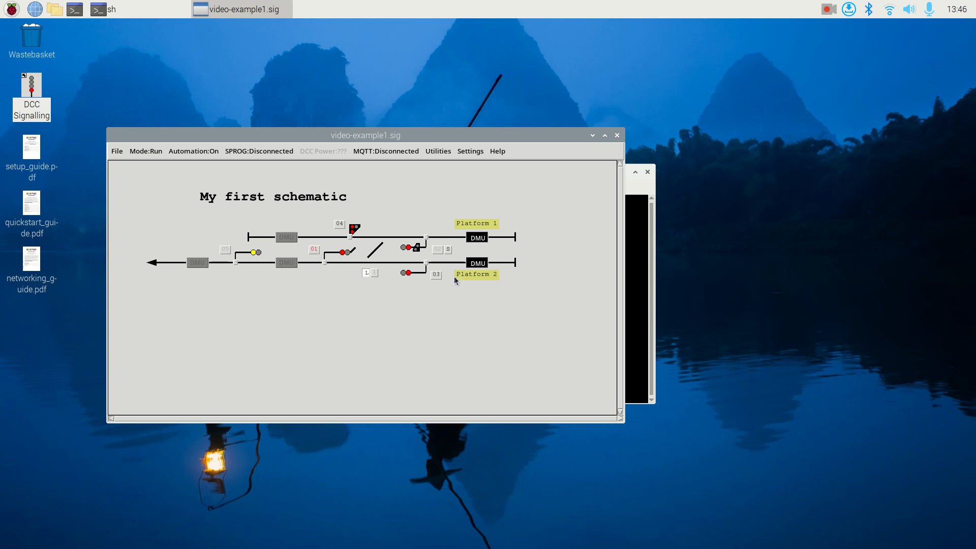
Step: Clear signal 3 and move the Platform 2 DMU past it and the distant signal back into section 5
left_click(436, 275)
left_click(426, 263)
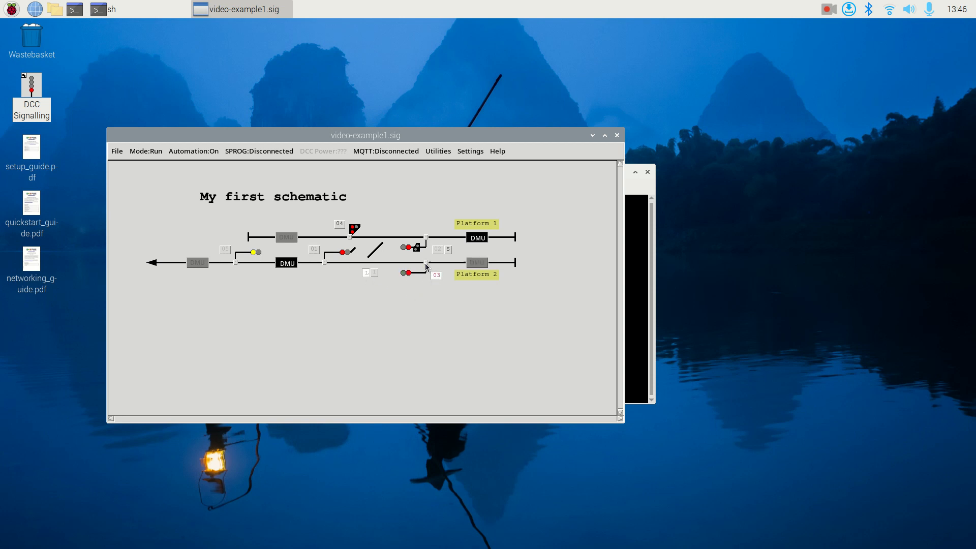
left_click(236, 263)
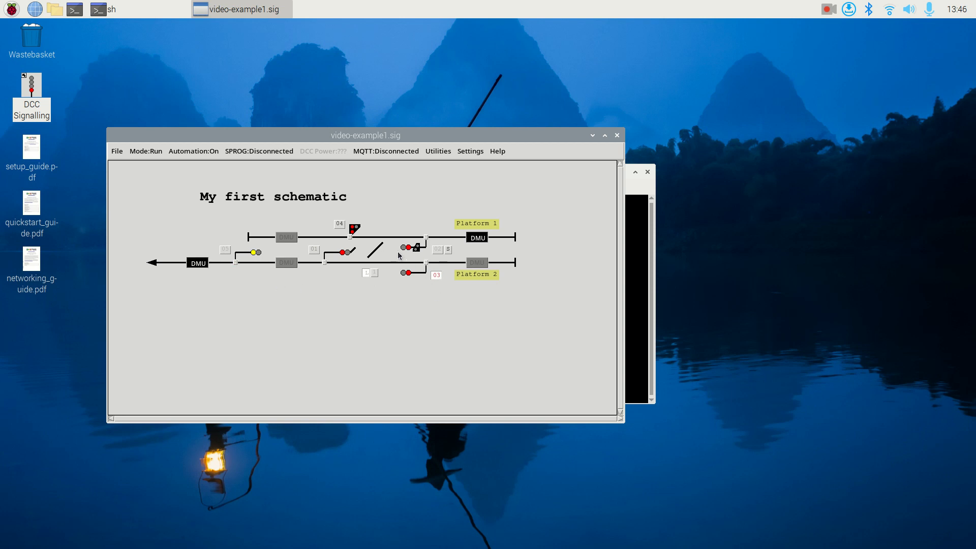
Step: Turn automation off and back on, operating signal 3 in between to test its override with section 5 occupied
left_click(438, 276)
left_click(200, 153)
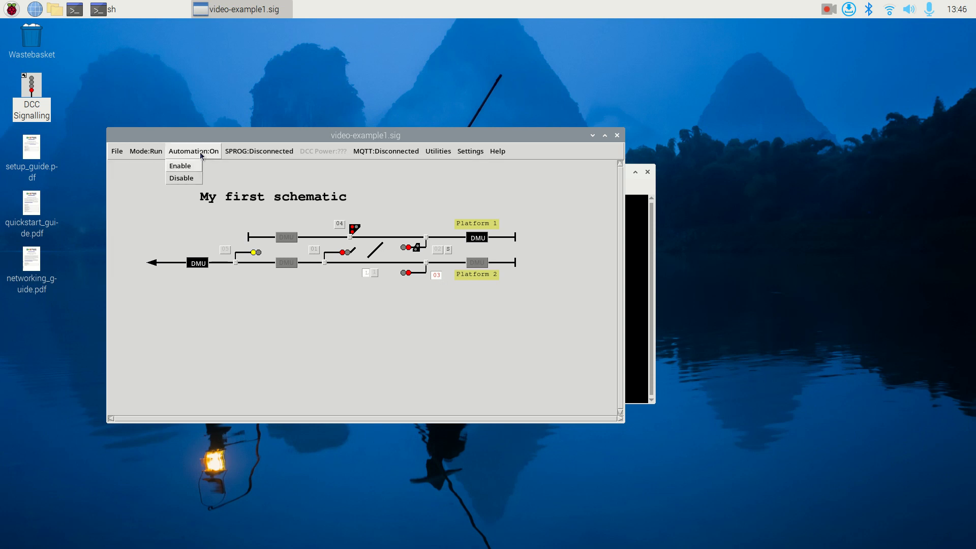
left_click(181, 177)
left_click(435, 278)
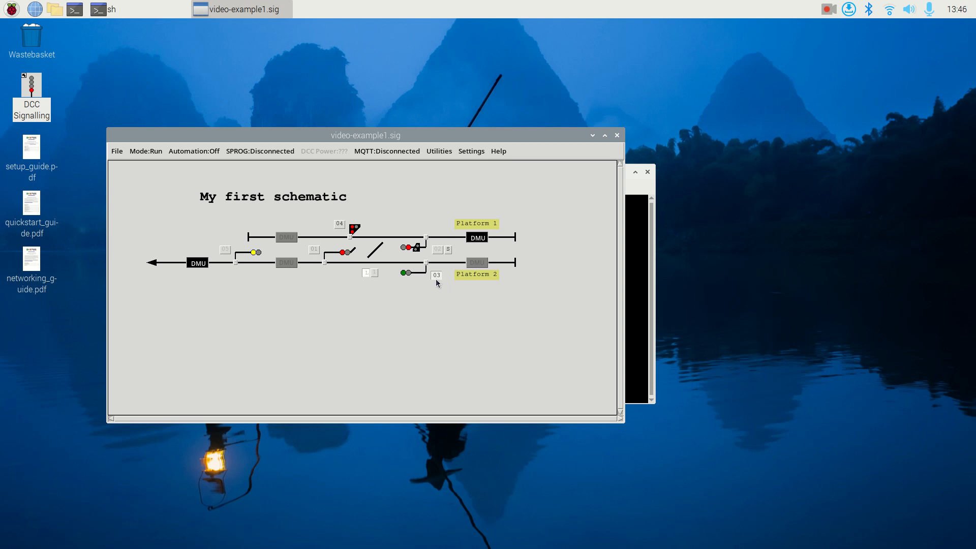
left_click(436, 277)
left_click(436, 274)
left_click(199, 262)
left_click(193, 151)
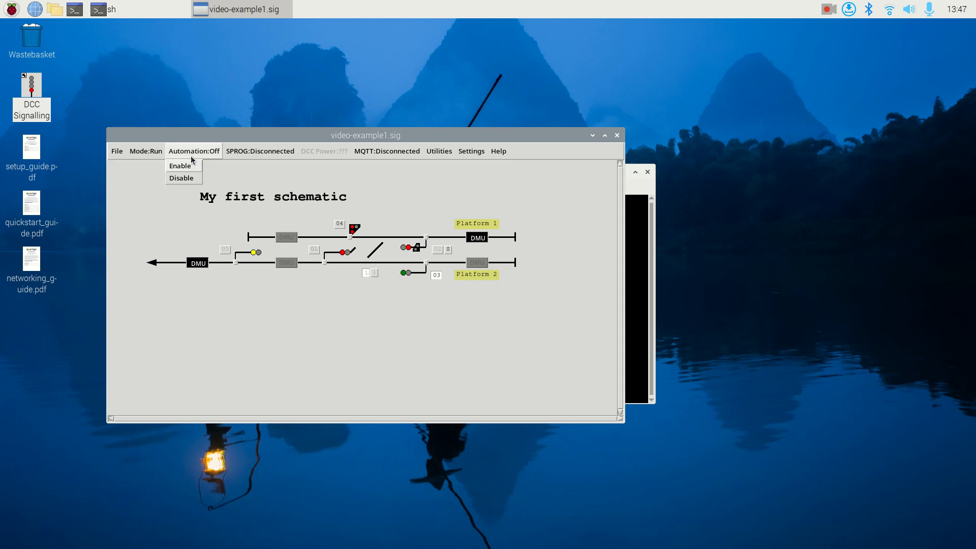
left_click(186, 166)
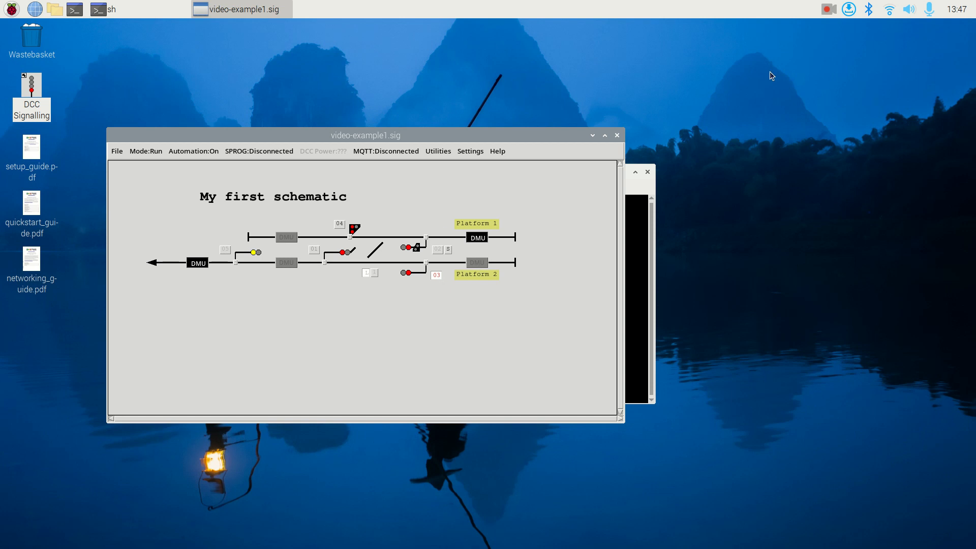
left_click(822, 11)
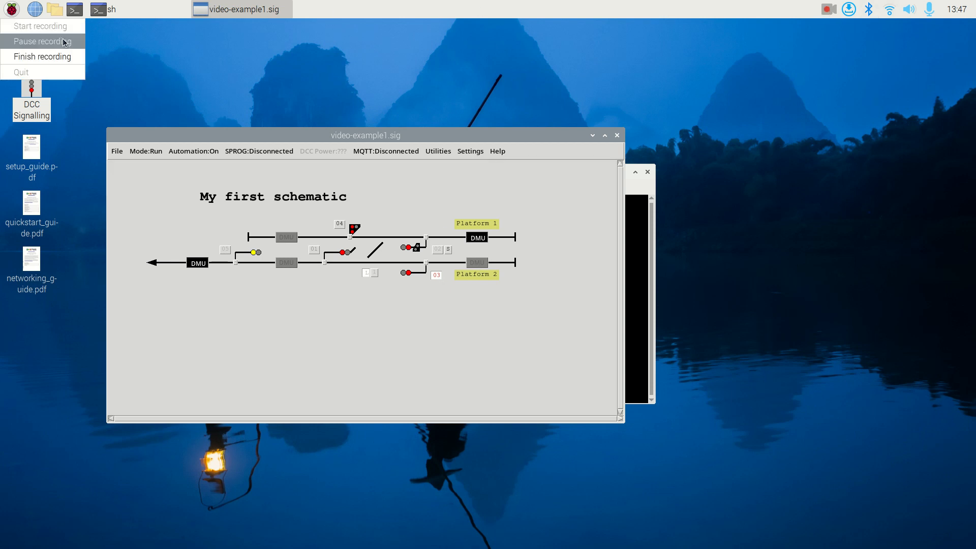